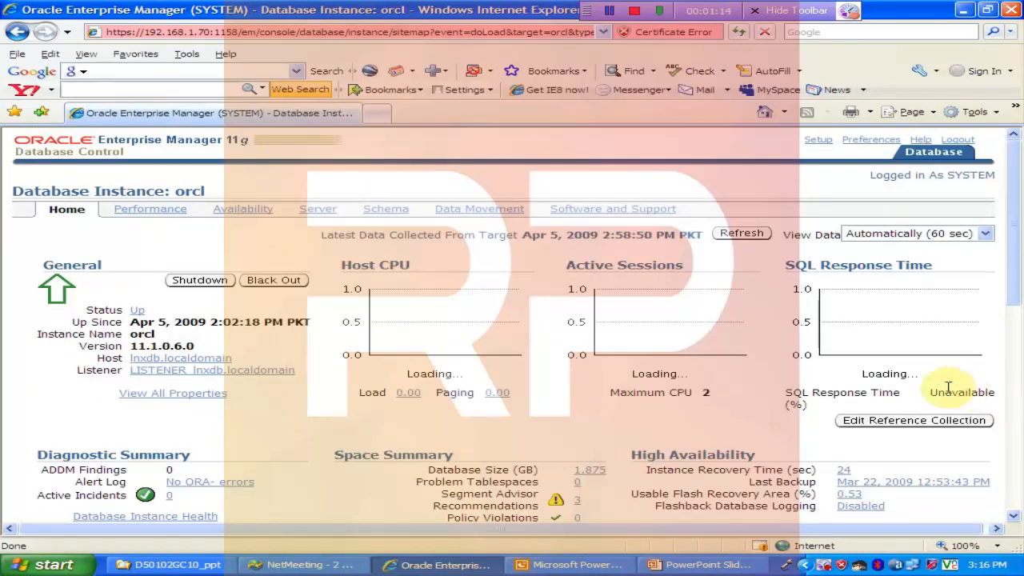
Step: Open the Support Workbench from the Active Incidents count in the orcl database's Diagnostic Summary
scroll(999, 288, down, 5)
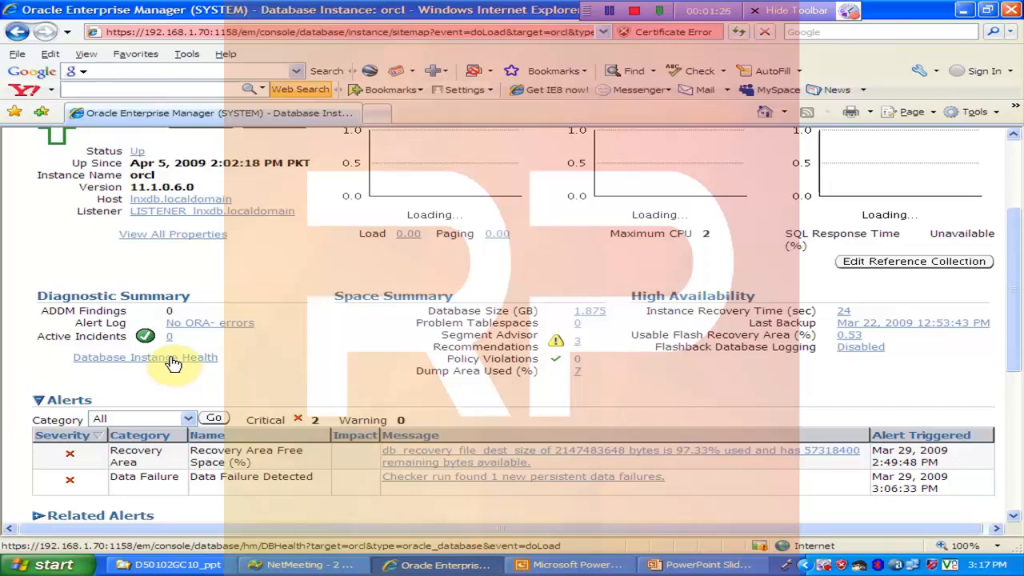
drag(1017, 359, 1005, 418)
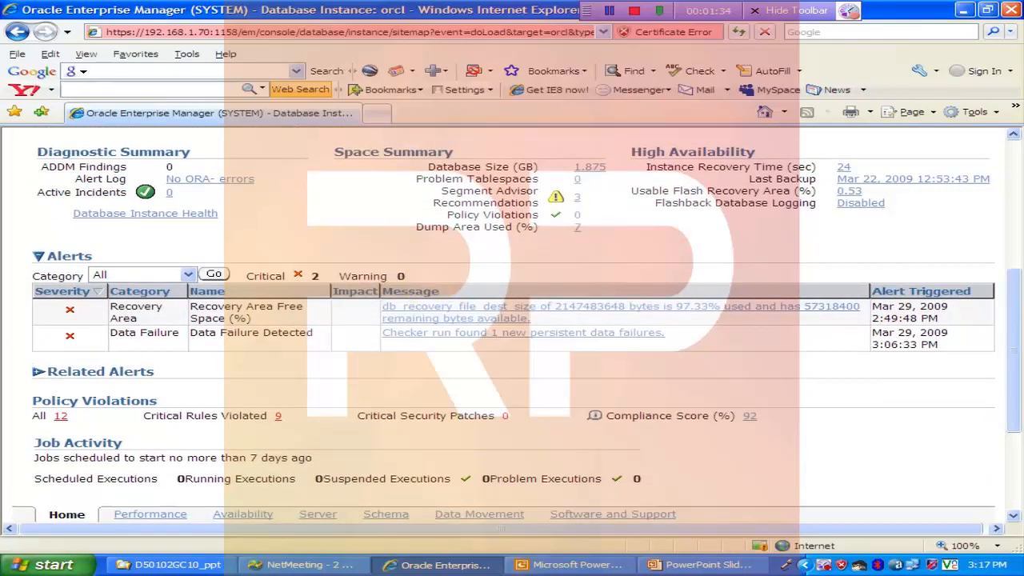
click(169, 192)
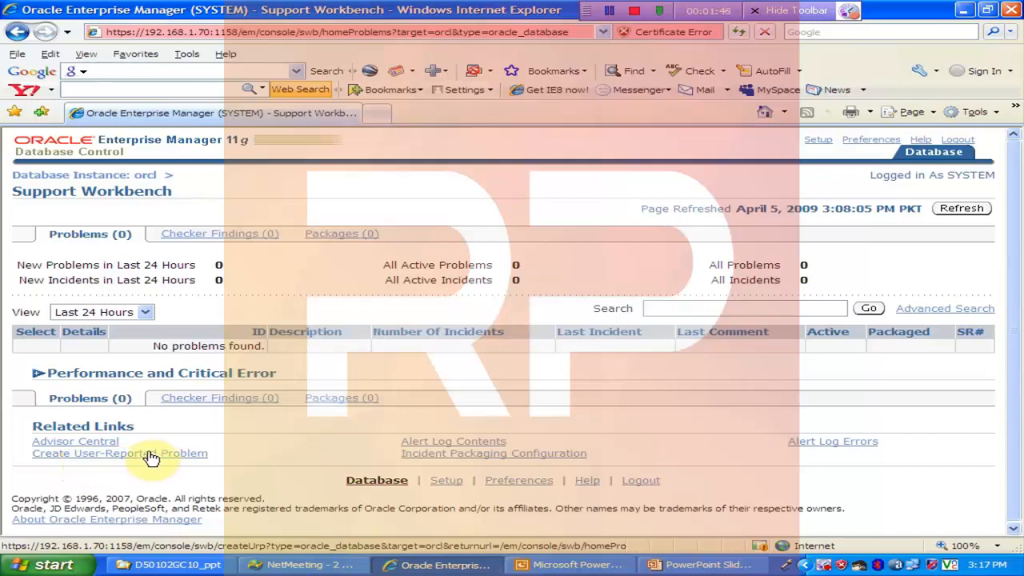
Step: Create a user-reported problem with the System Performance issue type, continuing without running the recommended advisor
click(120, 455)
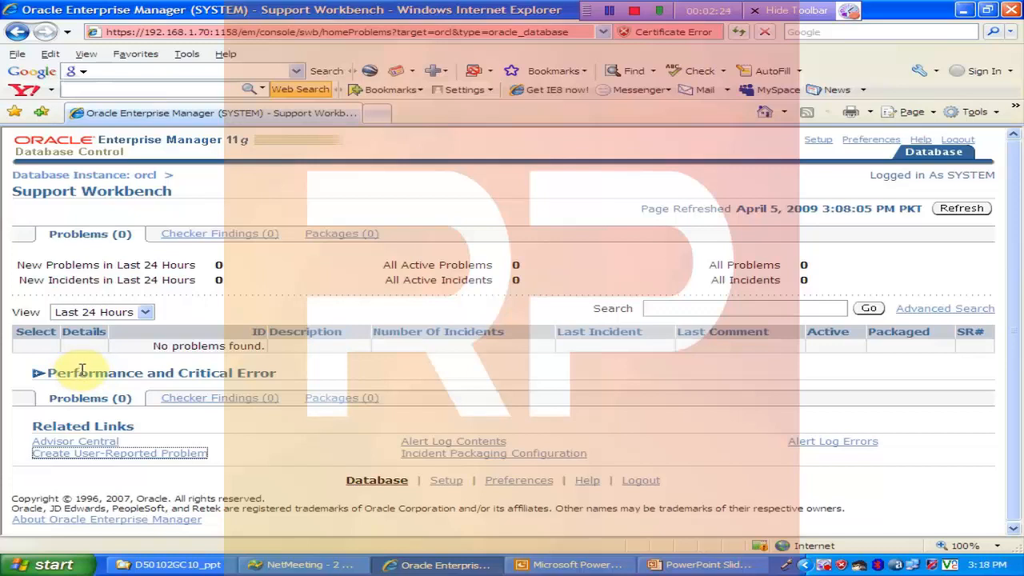
click(159, 457)
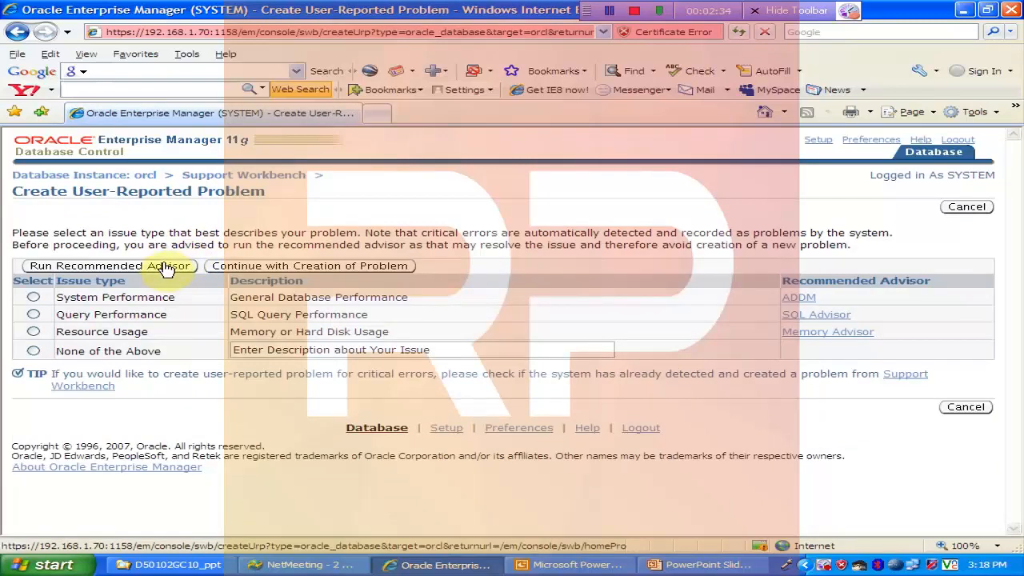
click(33, 297)
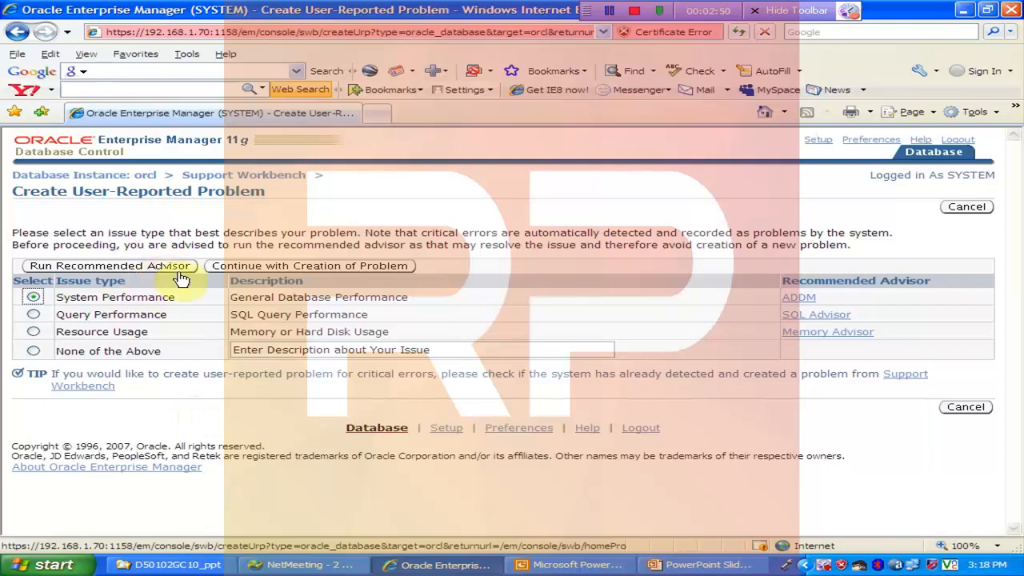
click(372, 271)
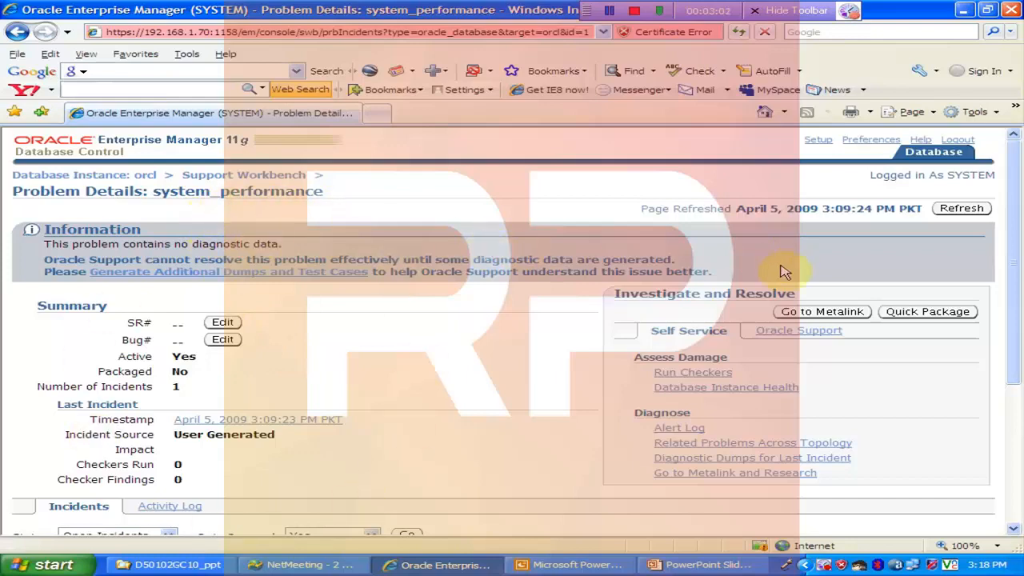
Step: Try to edit the problem's SR# value, and temporarily allow scripted windows for the site
drag(1017, 331, 1016, 349)
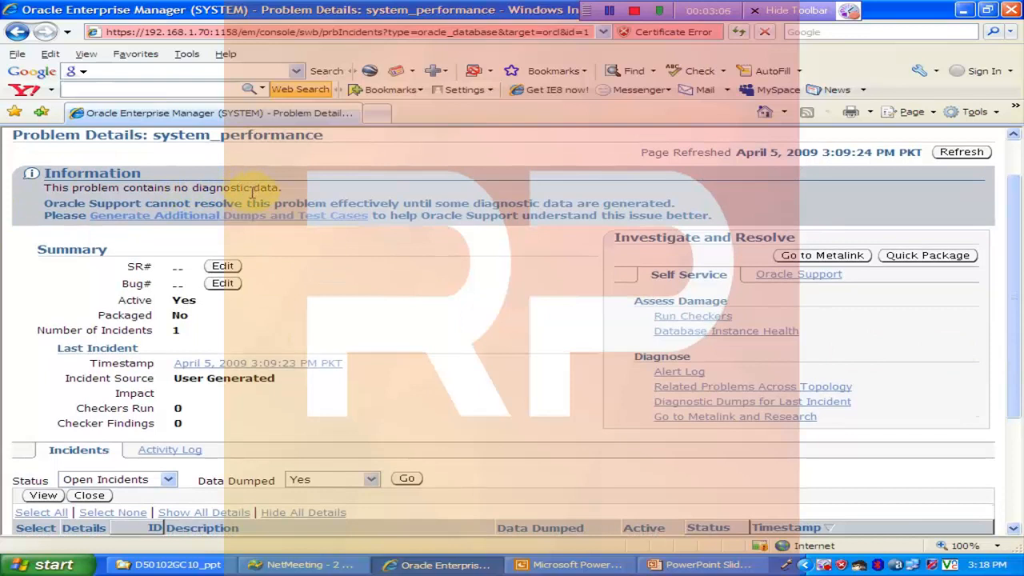
click(227, 270)
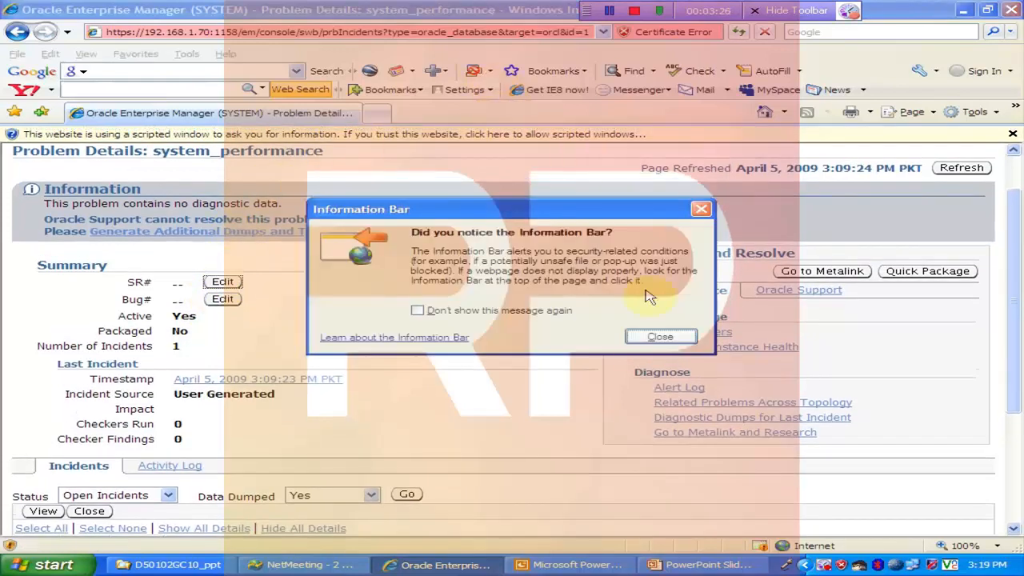
click(654, 335)
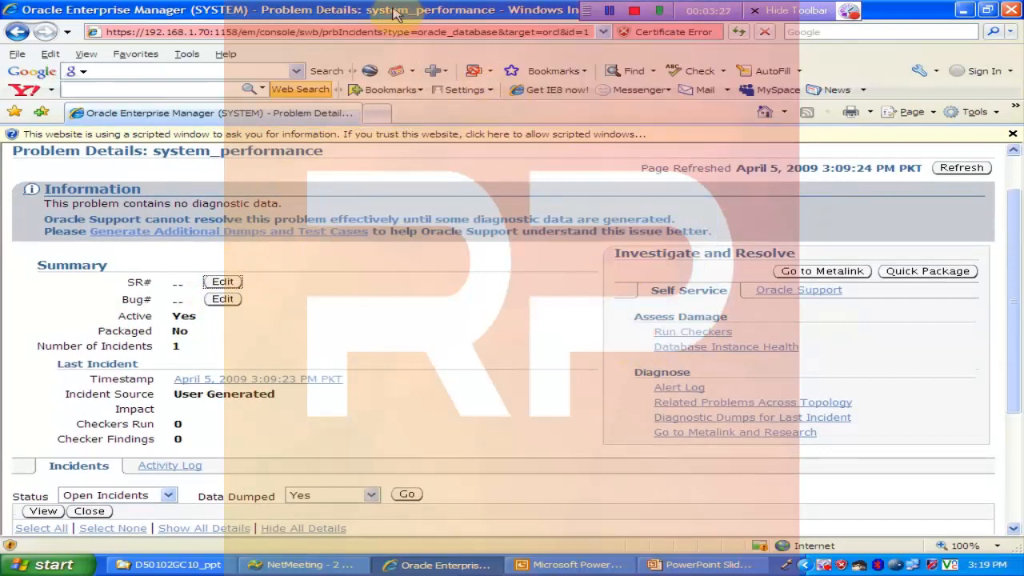
click(399, 138)
click(423, 143)
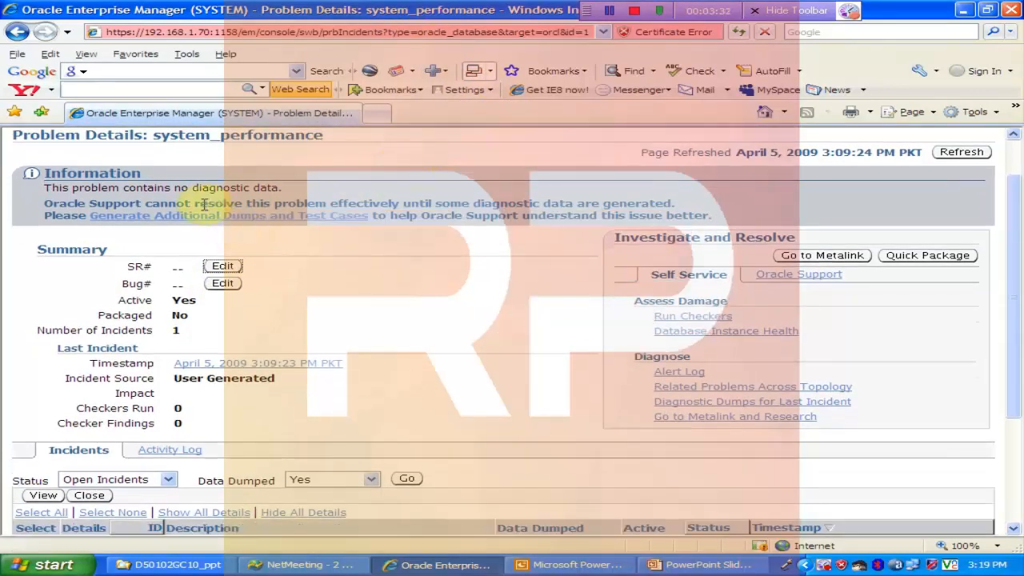
Step: Set the problem's service request number (SR#) to 1234
click(220, 267)
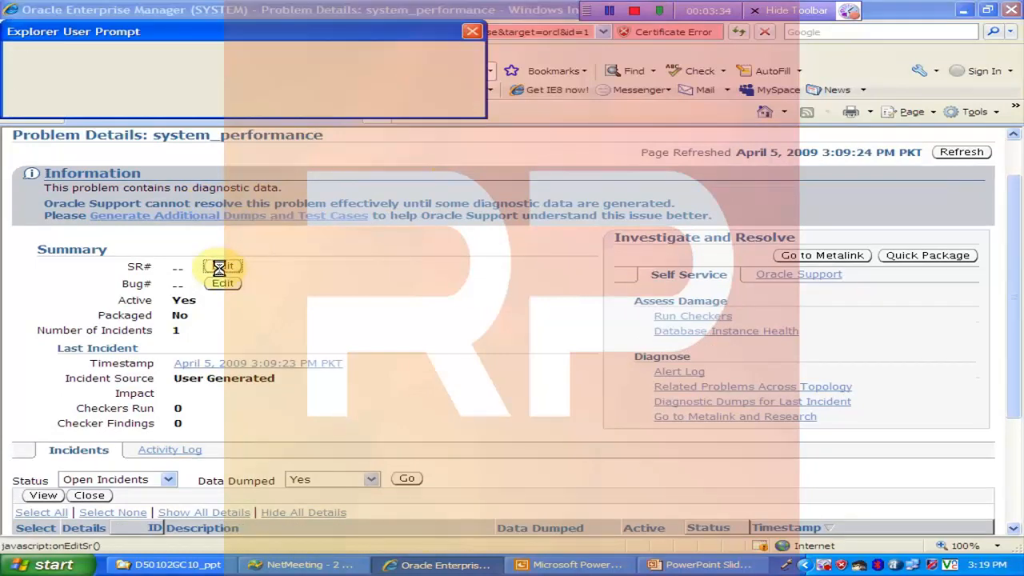
drag(279, 32, 651, 313)
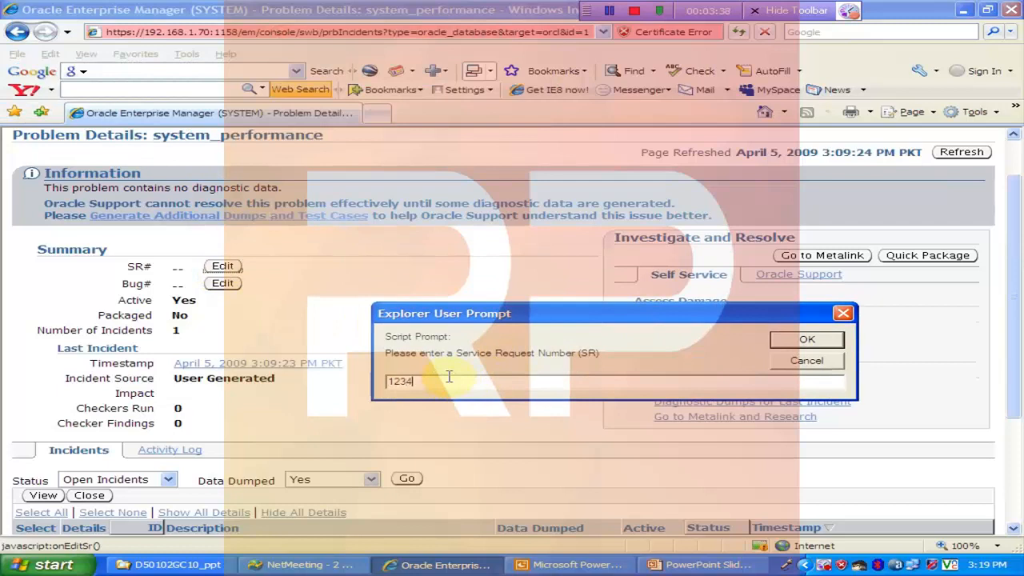
click(804, 340)
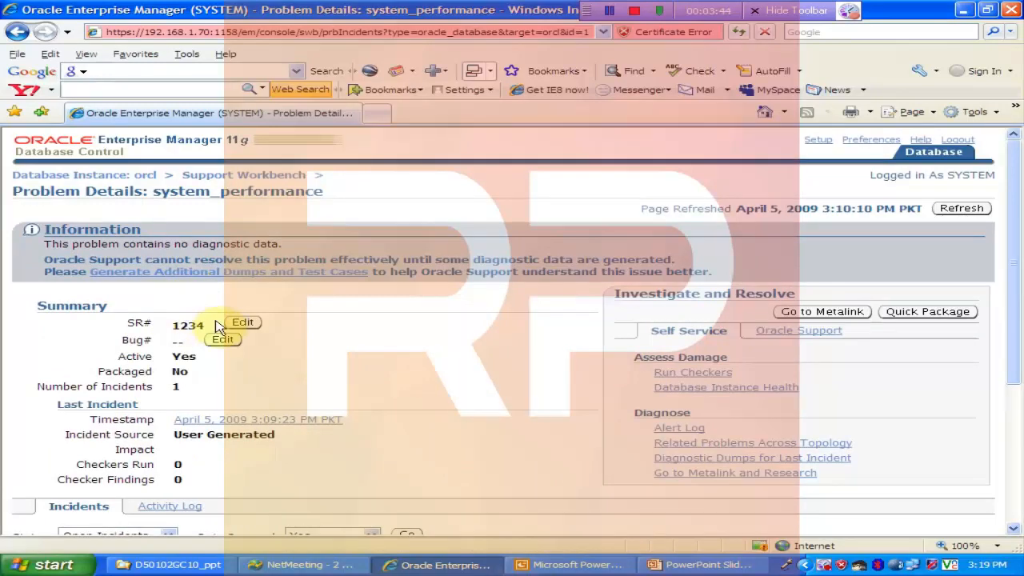
Step: Expand the details of the system_performance incident in the problem's incident list
drag(1013, 314, 1007, 375)
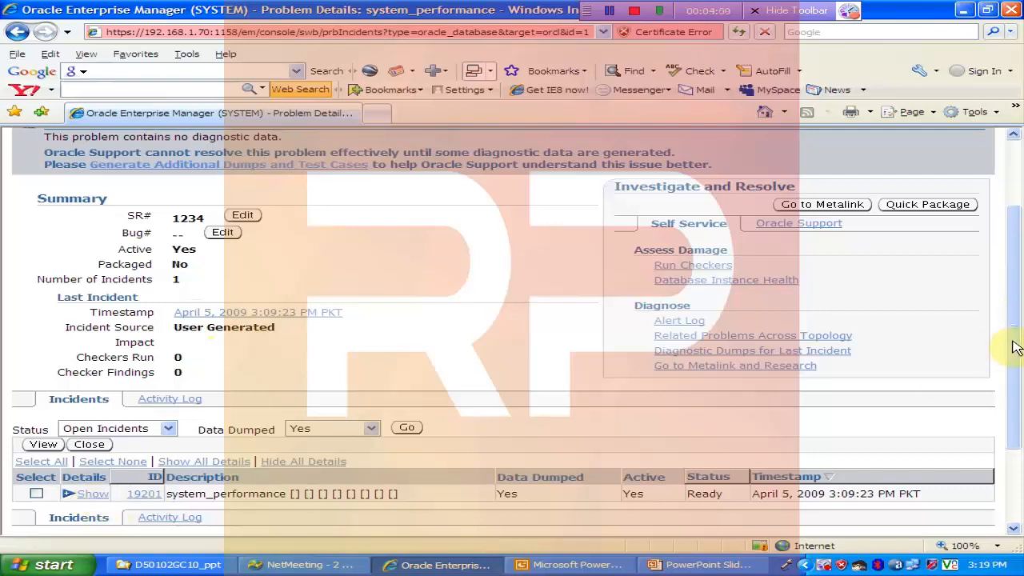
drag(1014, 347, 986, 407)
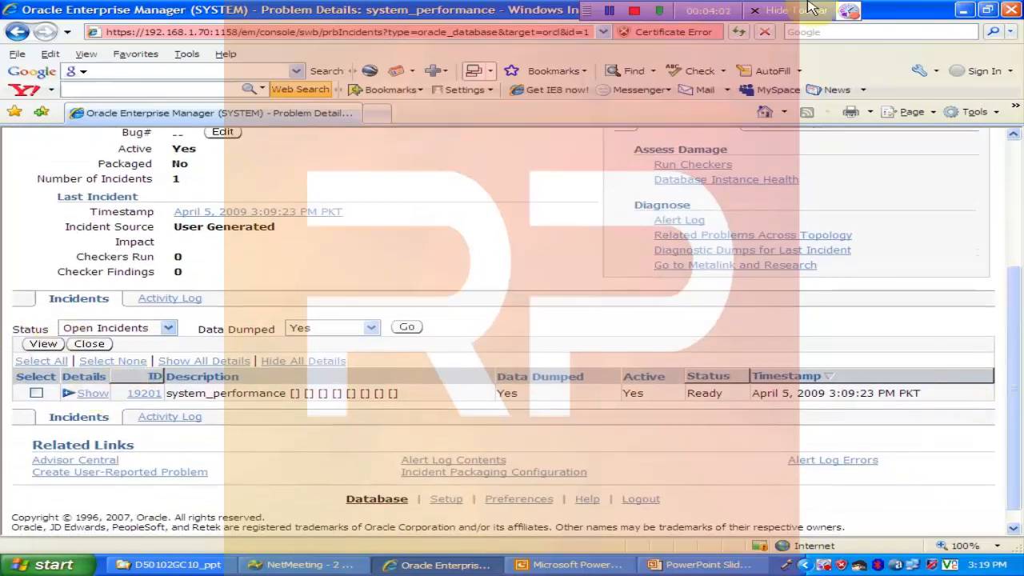
click(64, 393)
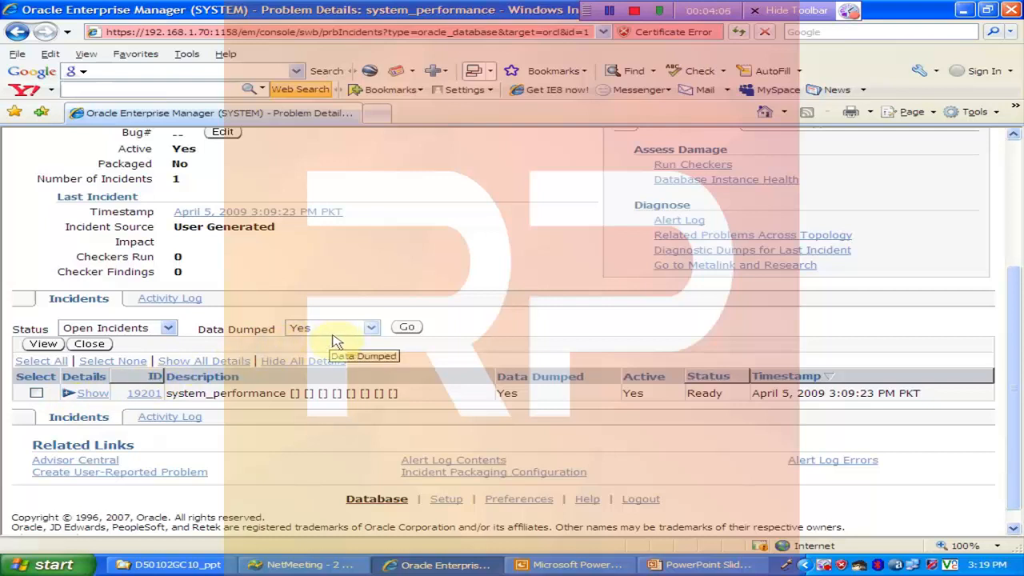
click(69, 393)
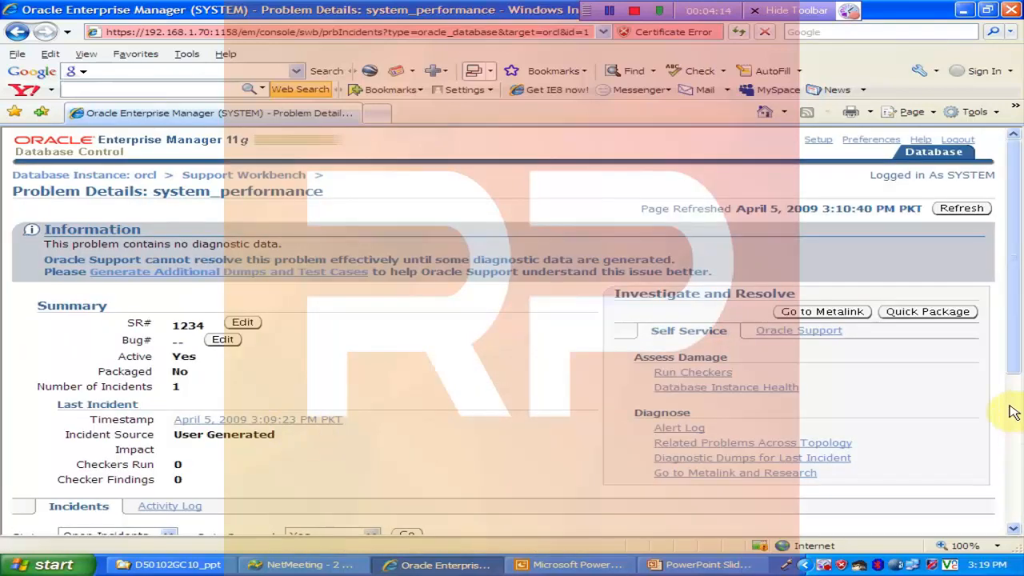
scroll(1013, 361, down, 3)
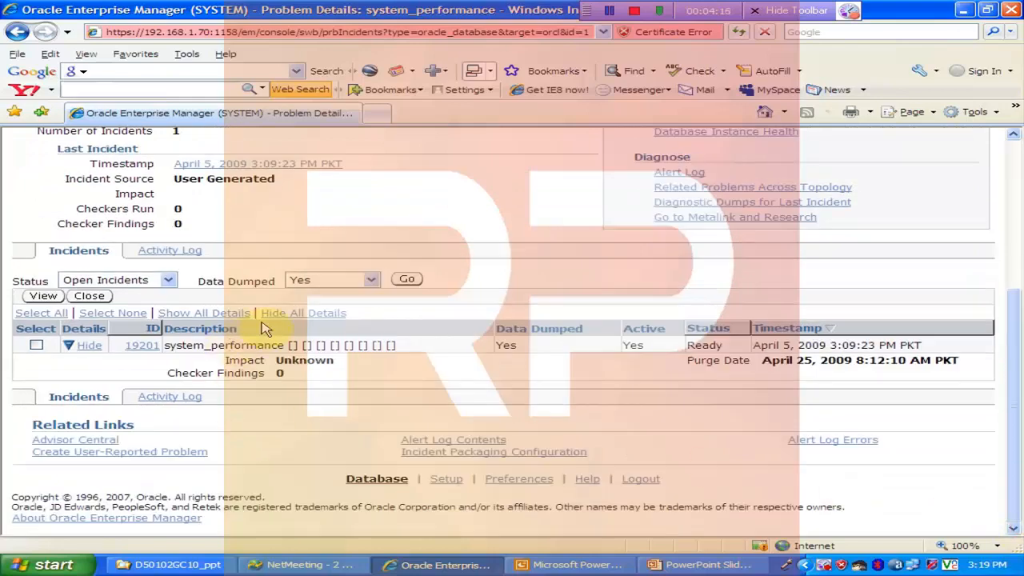
Step: Reapply the incident filter for open incidents with Data Dumped set to Yes and view the list
click(407, 279)
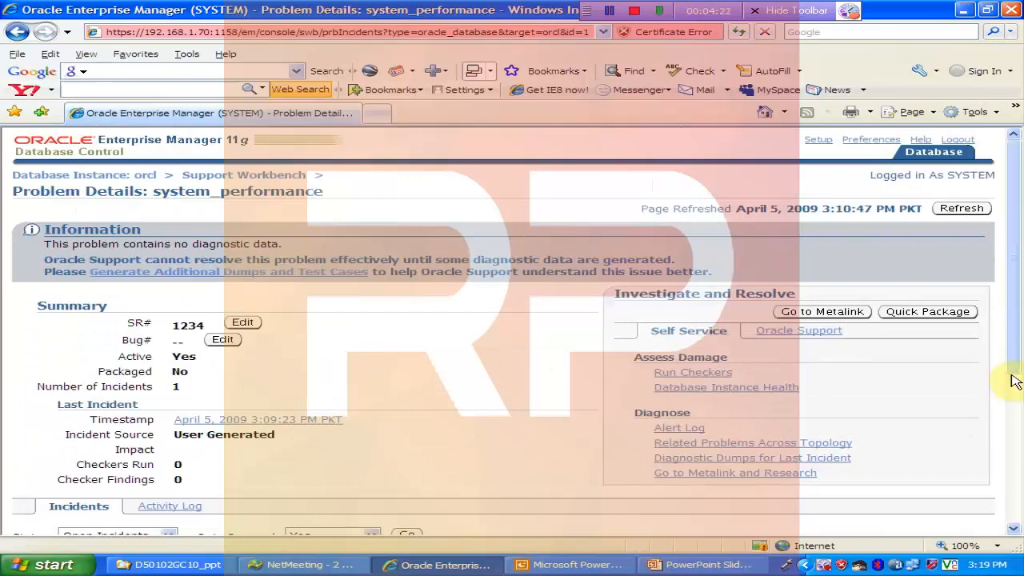
click(1016, 382)
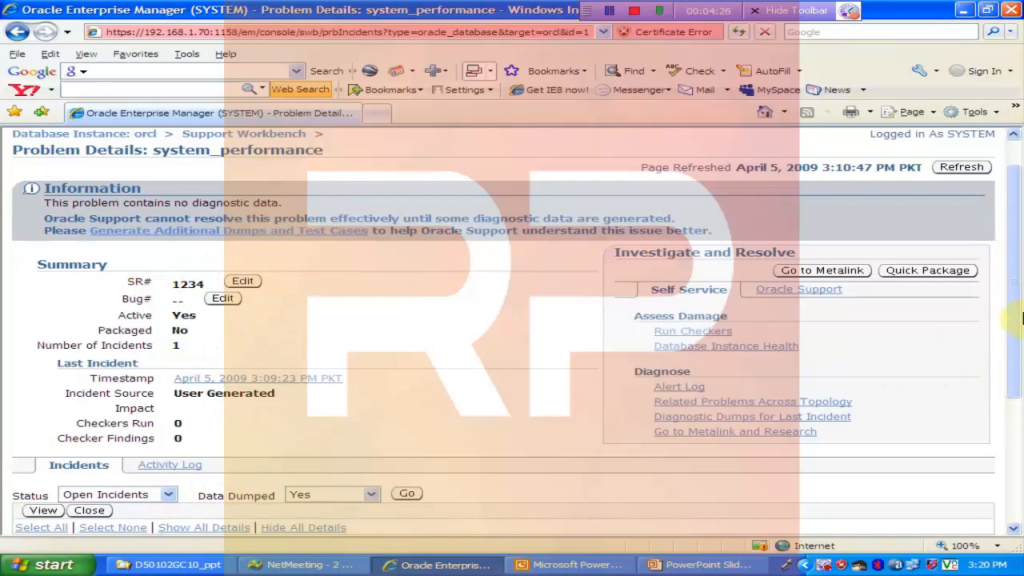
drag(1010, 341, 990, 412)
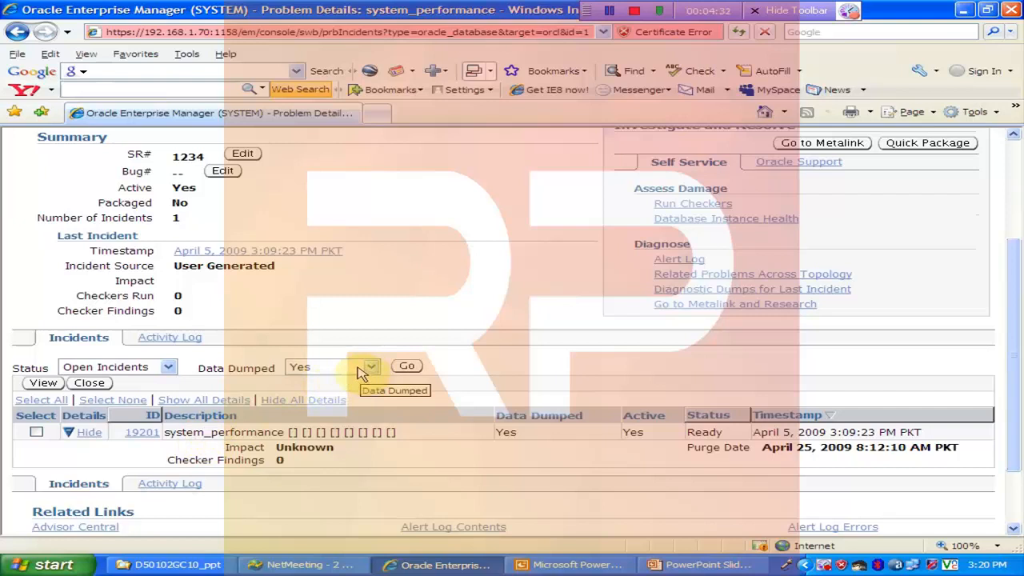
Step: Switch to PowerPoint to review the Using the Support Workbench slide, and return to the problem details in Enterprise Manager
scroll(1018, 285, up, 1)
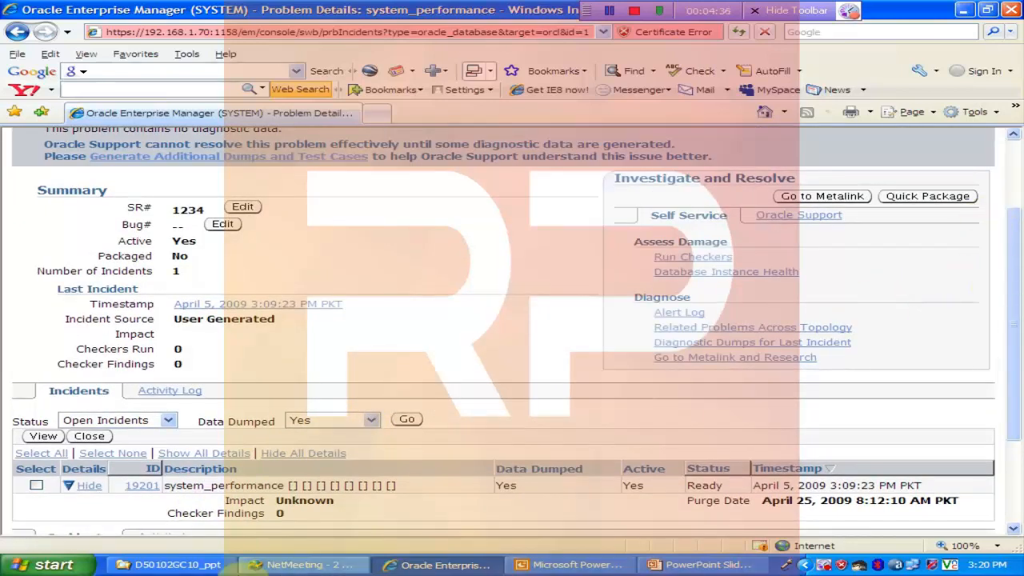
click(608, 566)
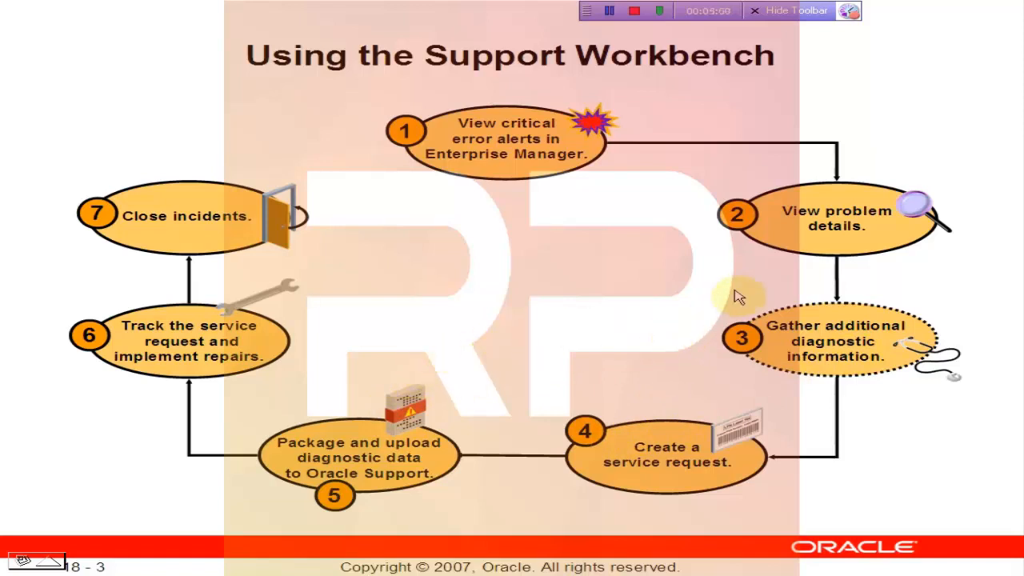
key(alt+Tab)
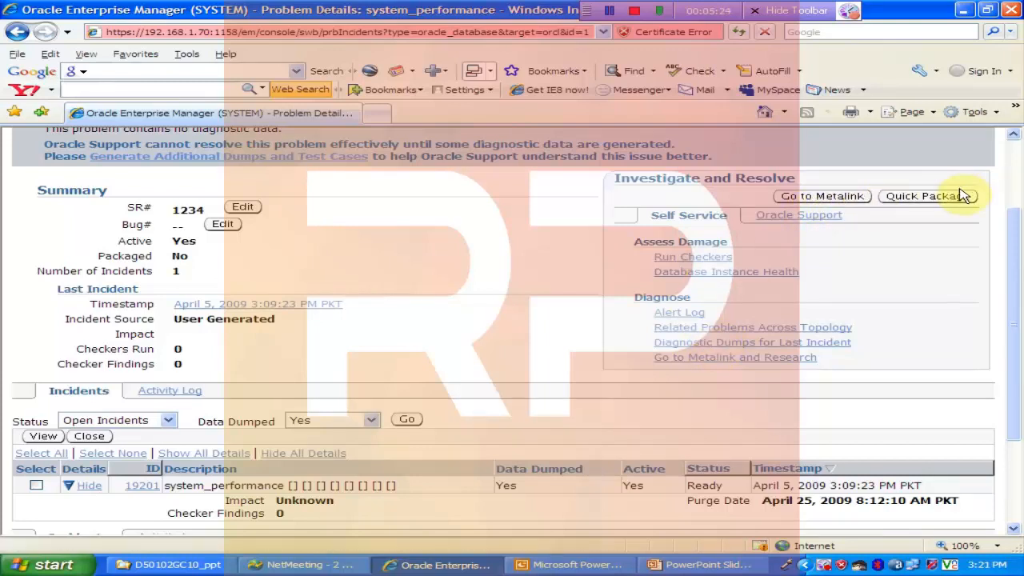
Step: Start a quick package for Oracle Support, entering the Metalink username, Metalink password and Customer Support Identifier, with Pakistan as the country
click(941, 206)
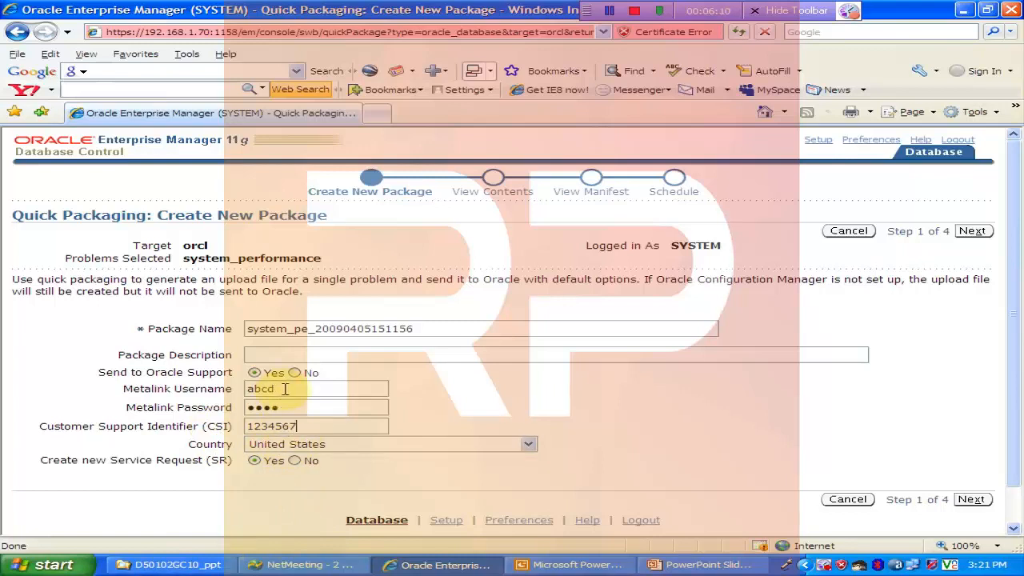
click(529, 445)
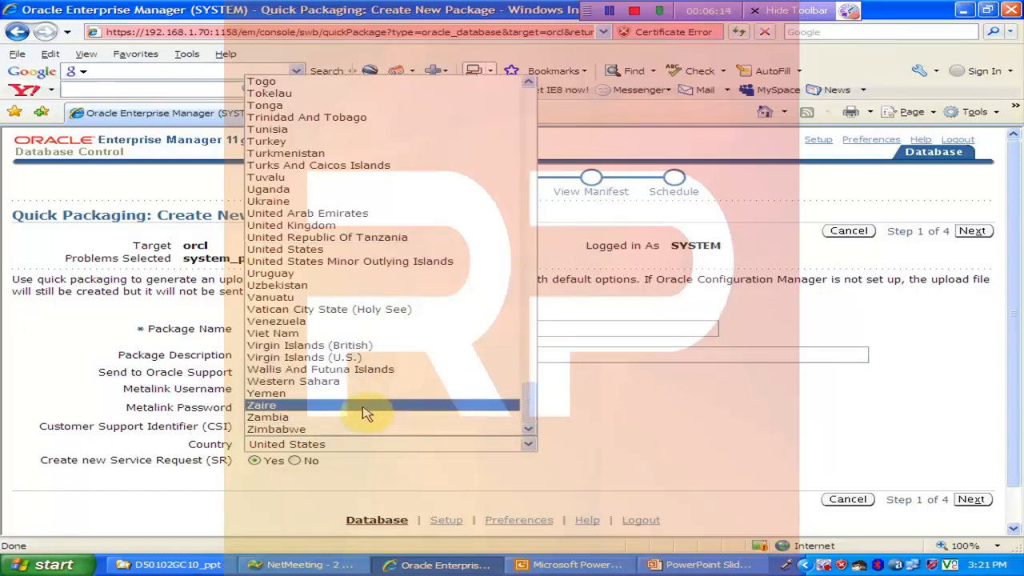
key(p)
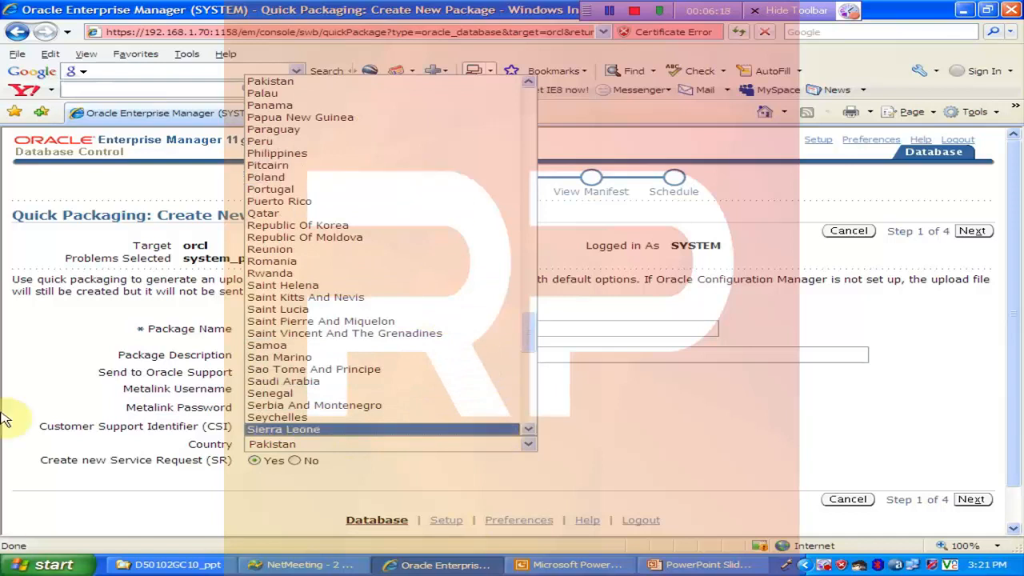
click(373, 86)
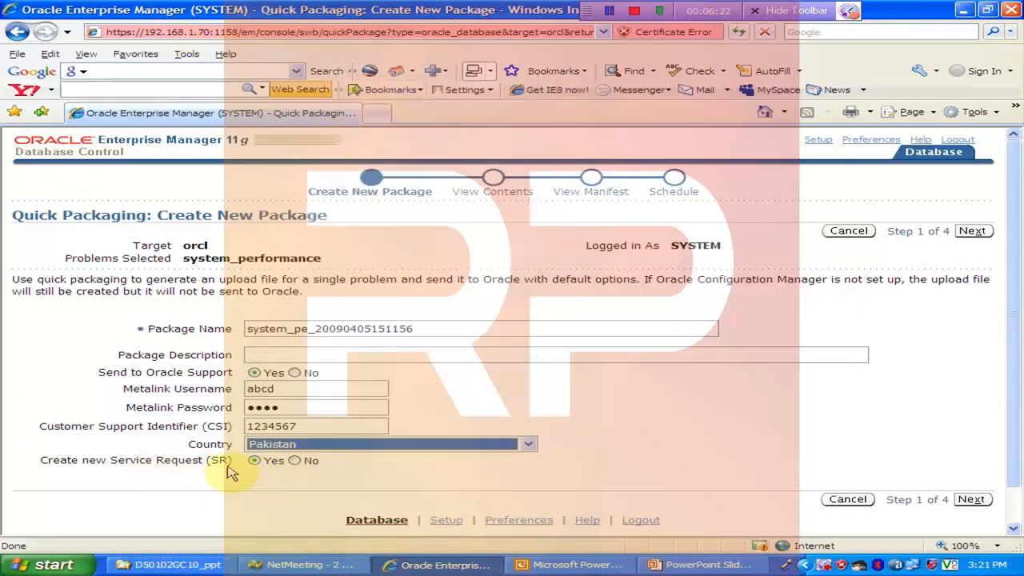
click(971, 498)
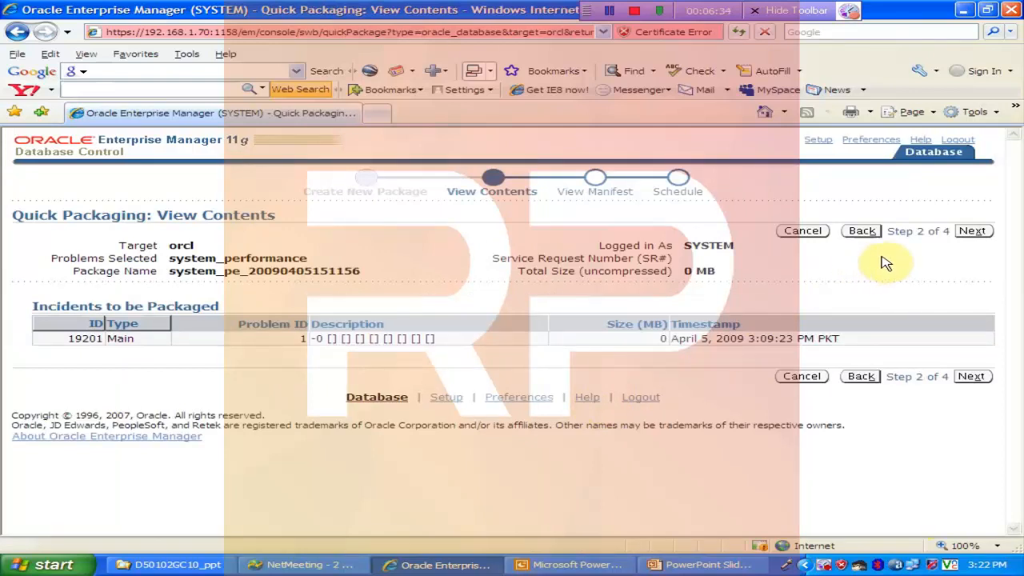
Step: Review the package contents and the manifest's path and file name, and submit the package for immediate generation
click(972, 232)
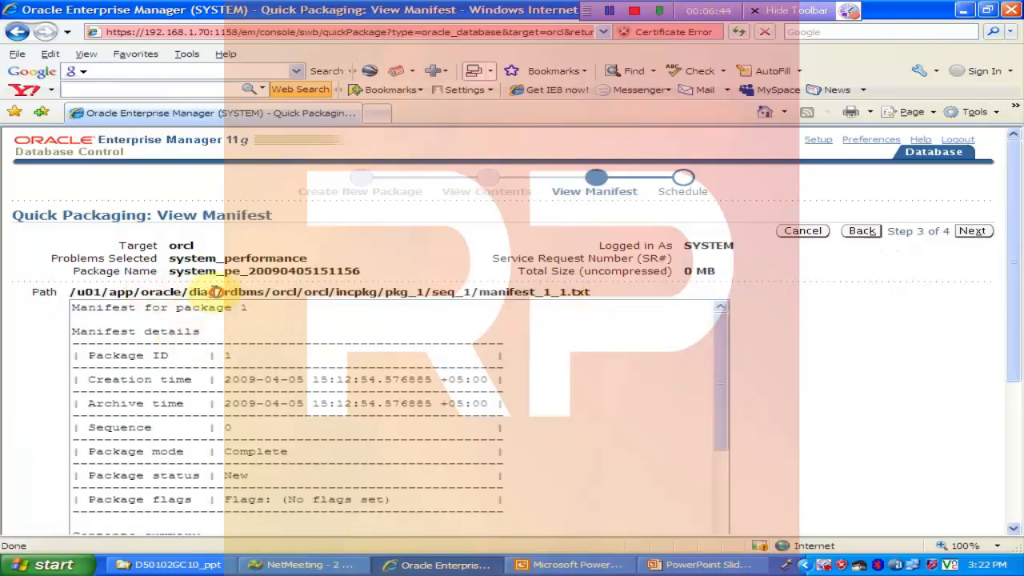
double_click(352, 292)
drag(478, 293, 597, 295)
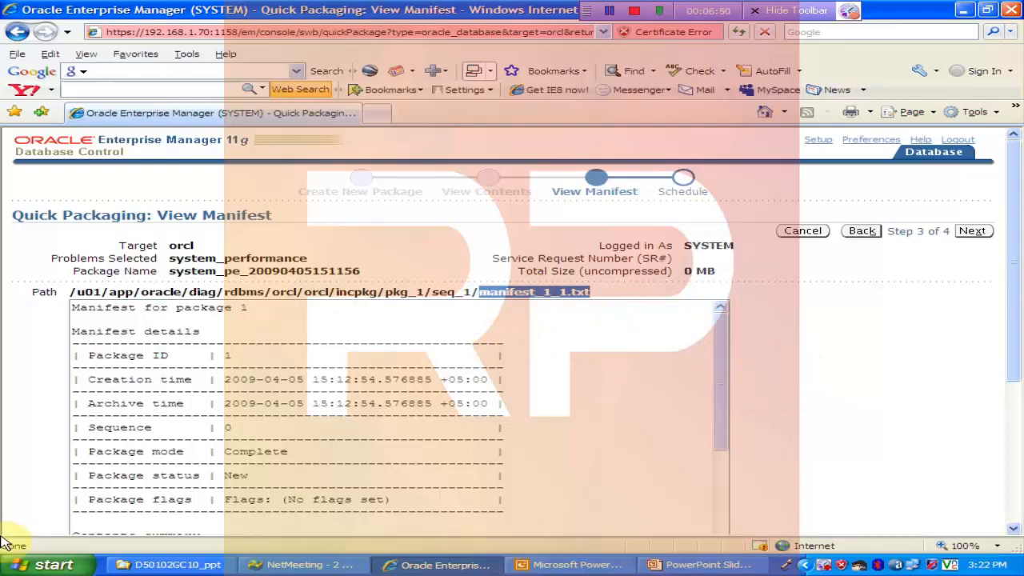
mouse_move(1013, 325)
mouse_down()
mouse_move(1015, 445)
mouse_move(1014, 331)
mouse_up()
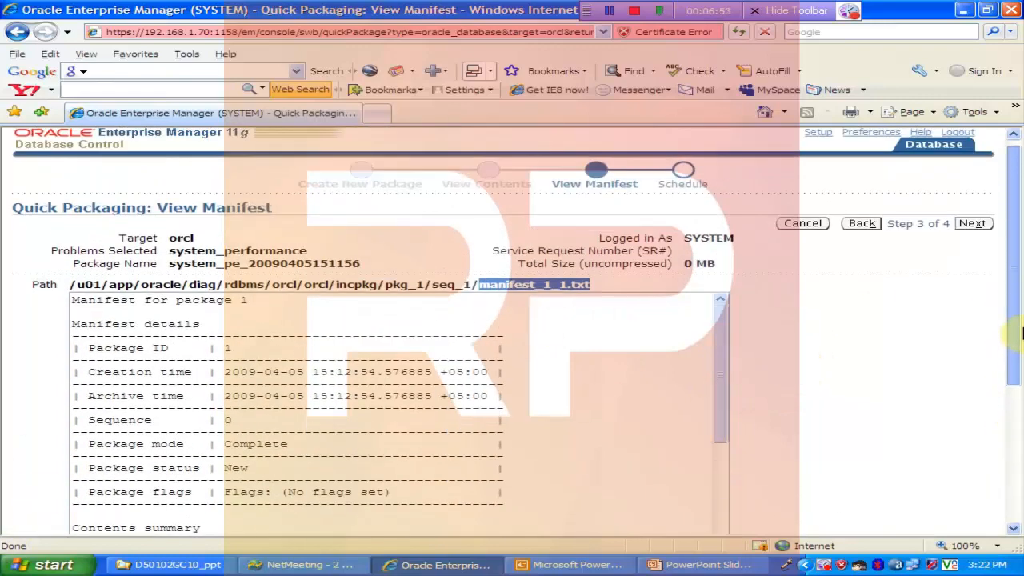
click(970, 226)
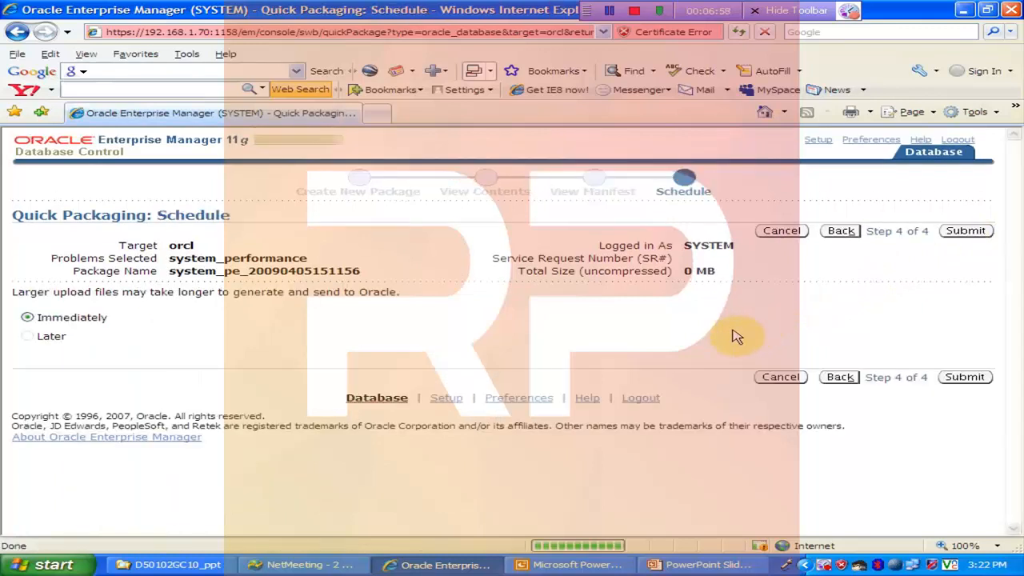
click(966, 230)
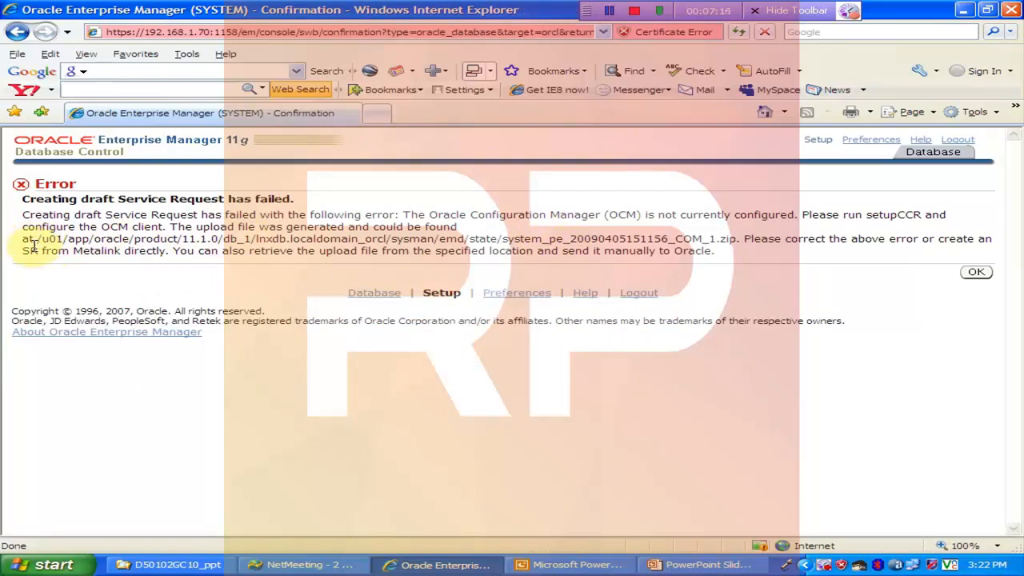
Step: Read the upload file's path and zip file name in the service request error, and acknowledge it to return to the problem details
drag(38, 239, 737, 237)
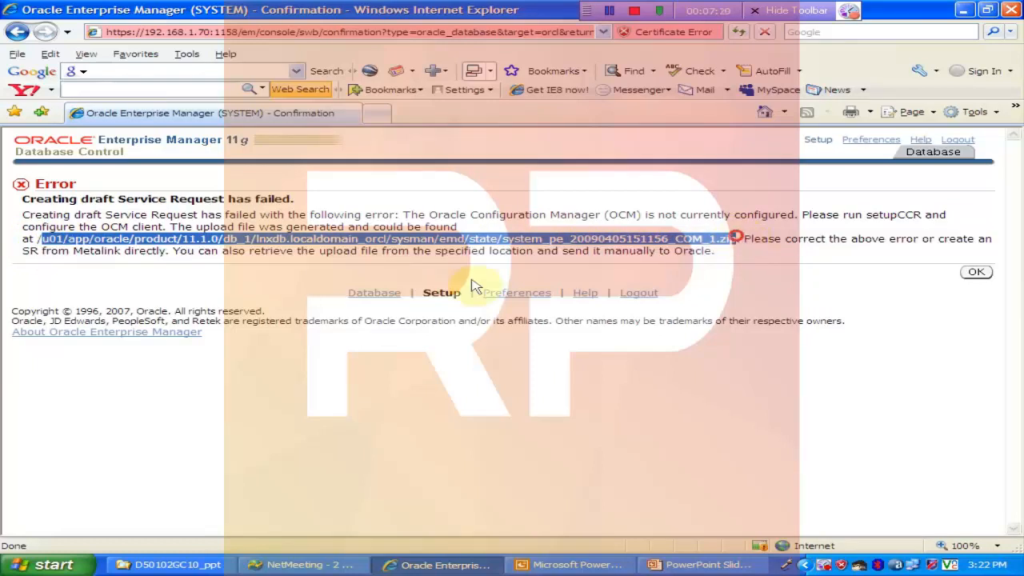
click(575, 239)
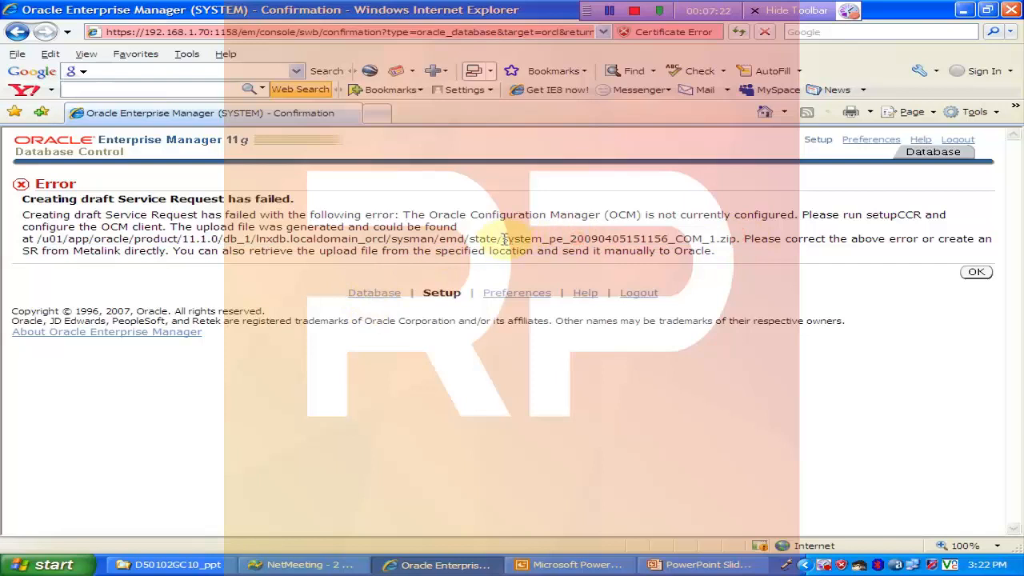
drag(502, 238, 716, 239)
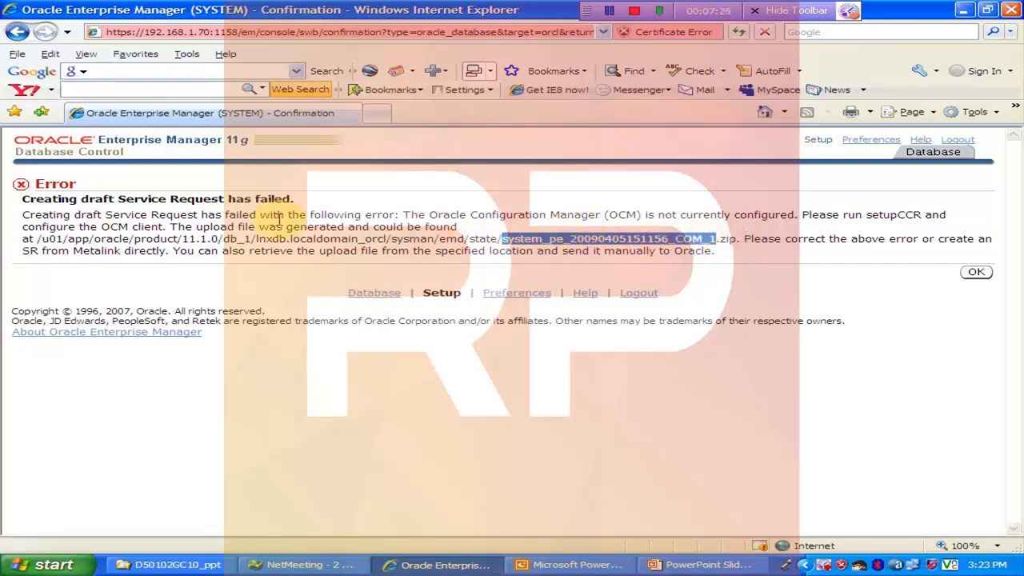
click(221, 230)
drag(173, 226, 372, 238)
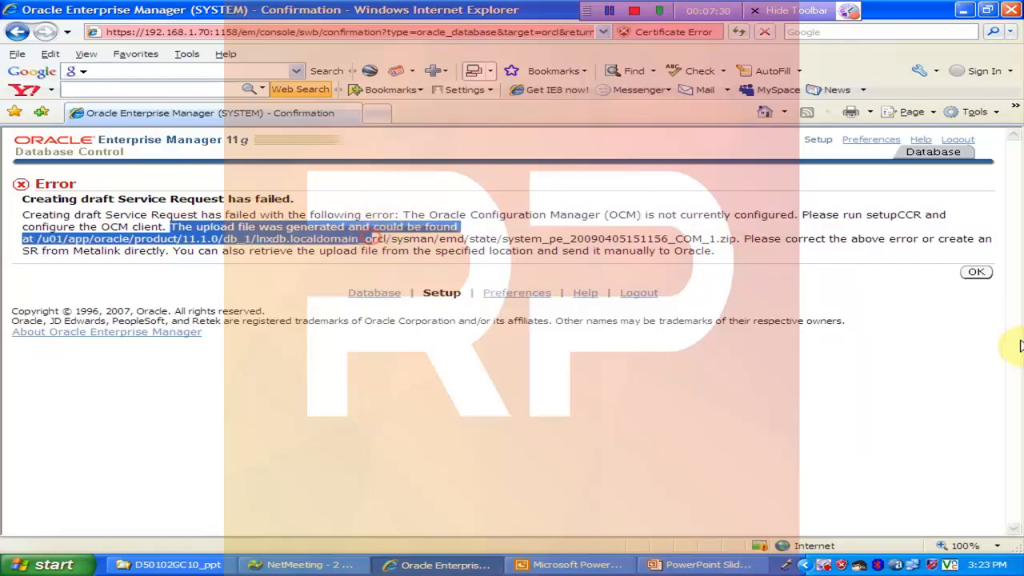
click(974, 273)
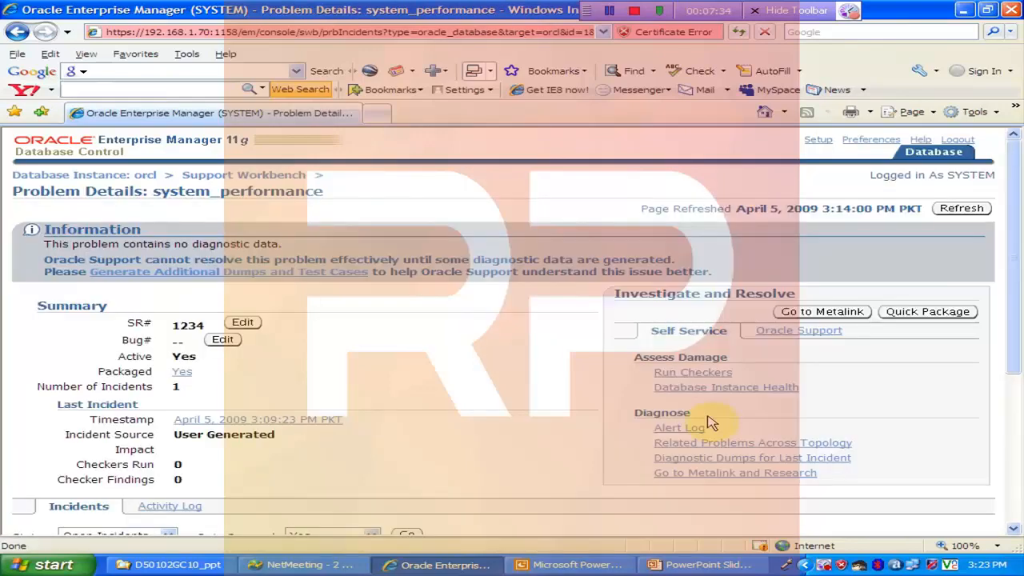
Step: Go to the database home page, open its active incidents in Support Workbench, and expand the system_performance problem's details
drag(1014, 283, 1014, 413)
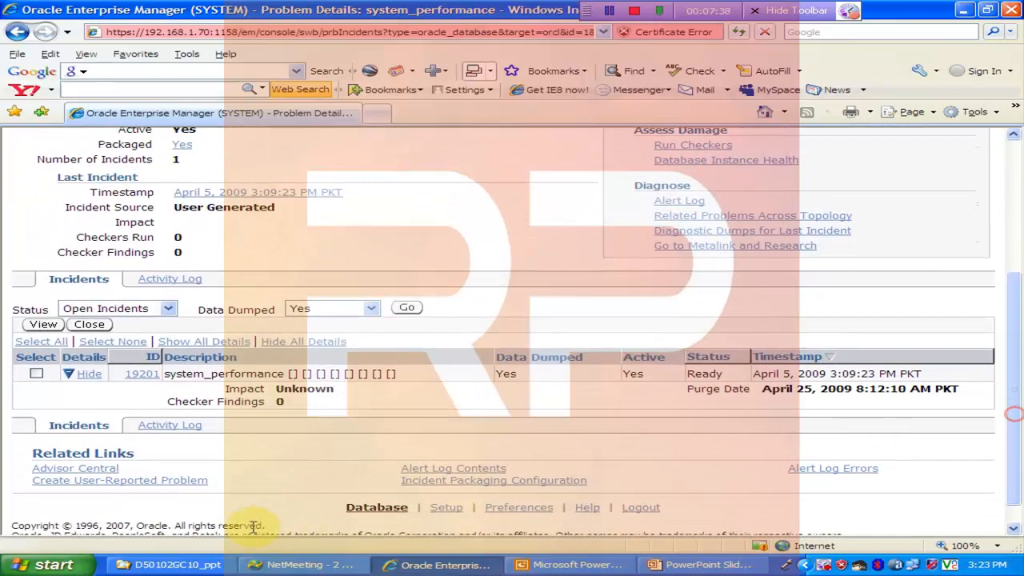
click(370, 514)
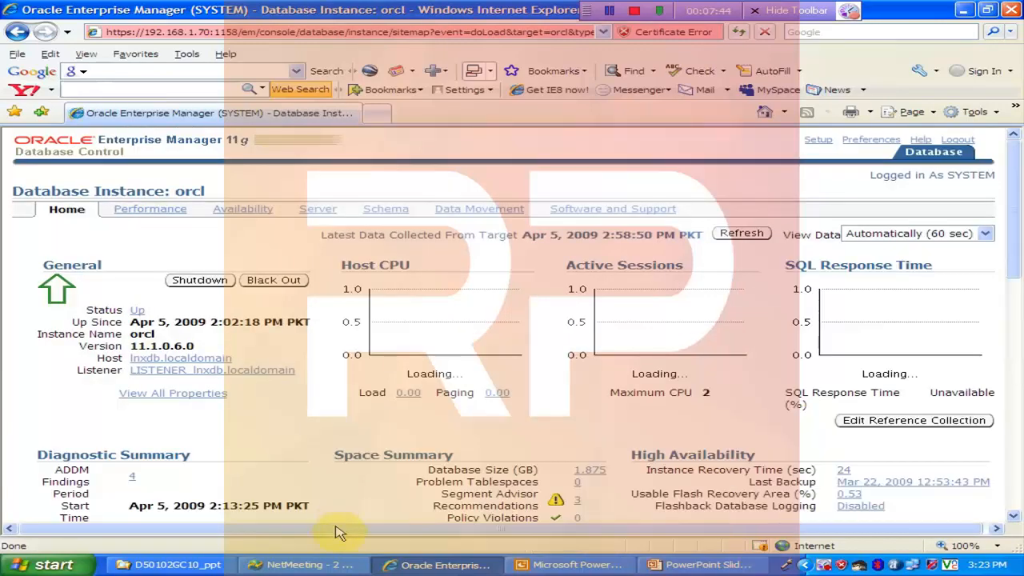
drag(1016, 210, 1010, 296)
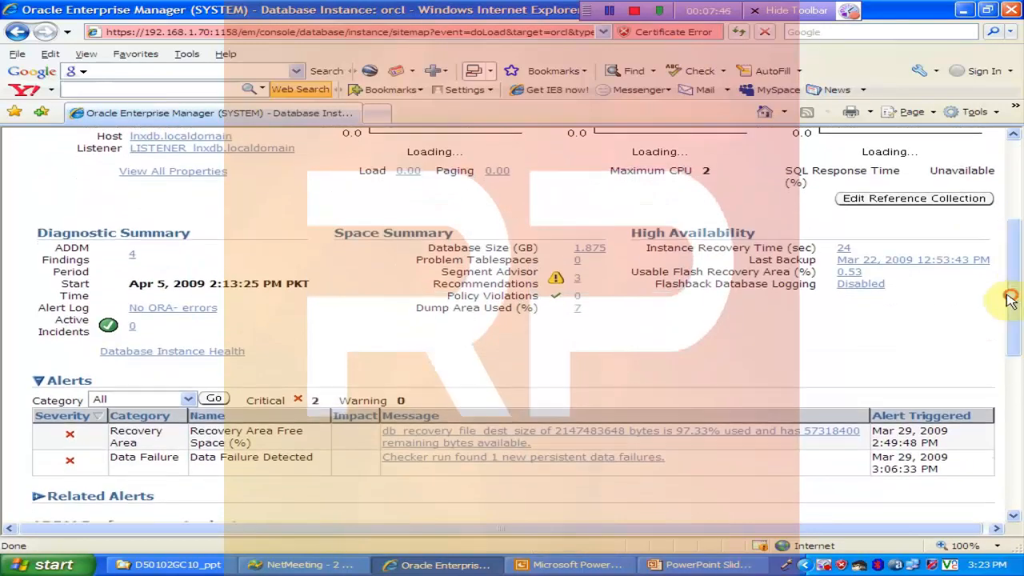
click(132, 329)
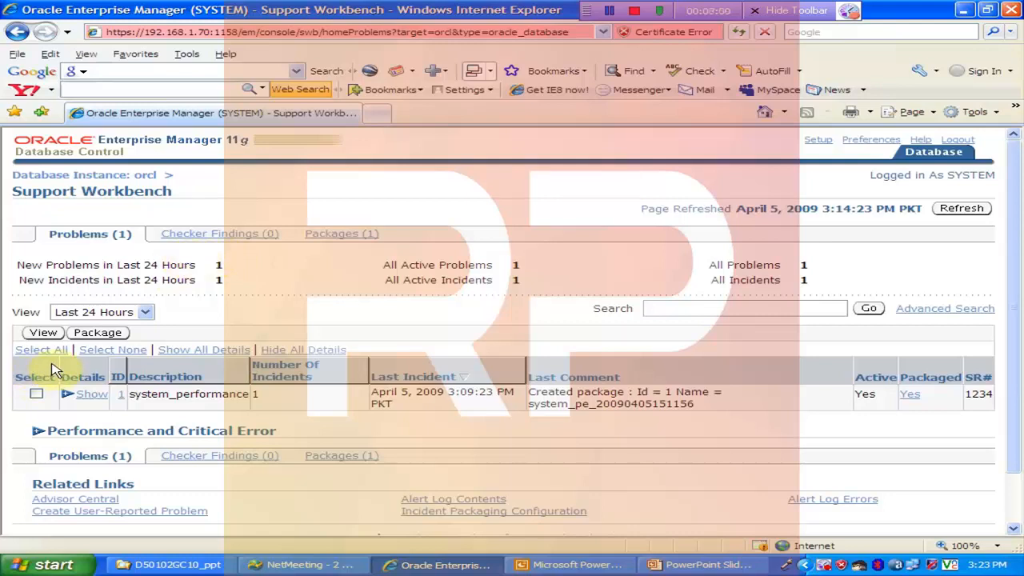
click(71, 395)
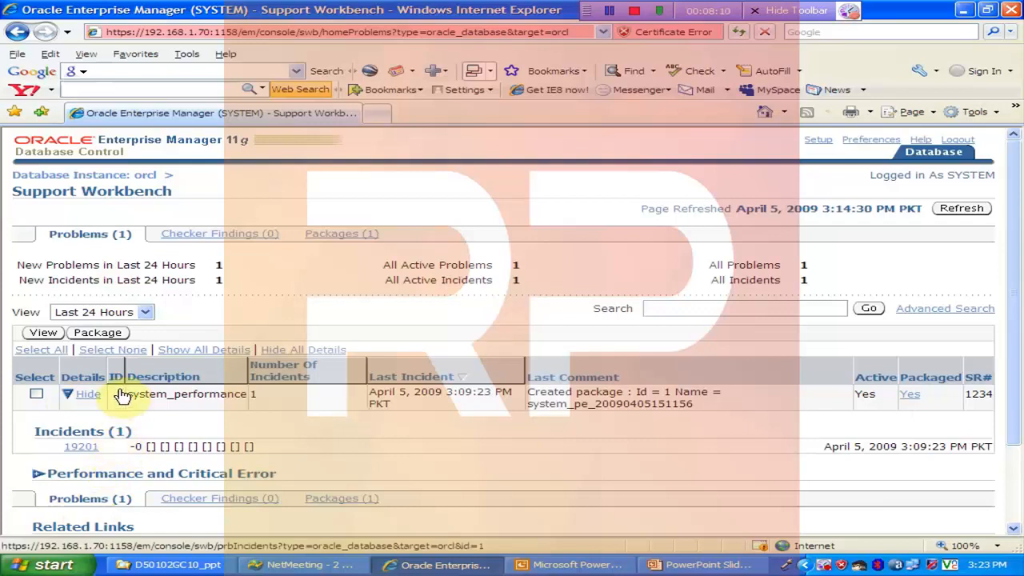
click(88, 396)
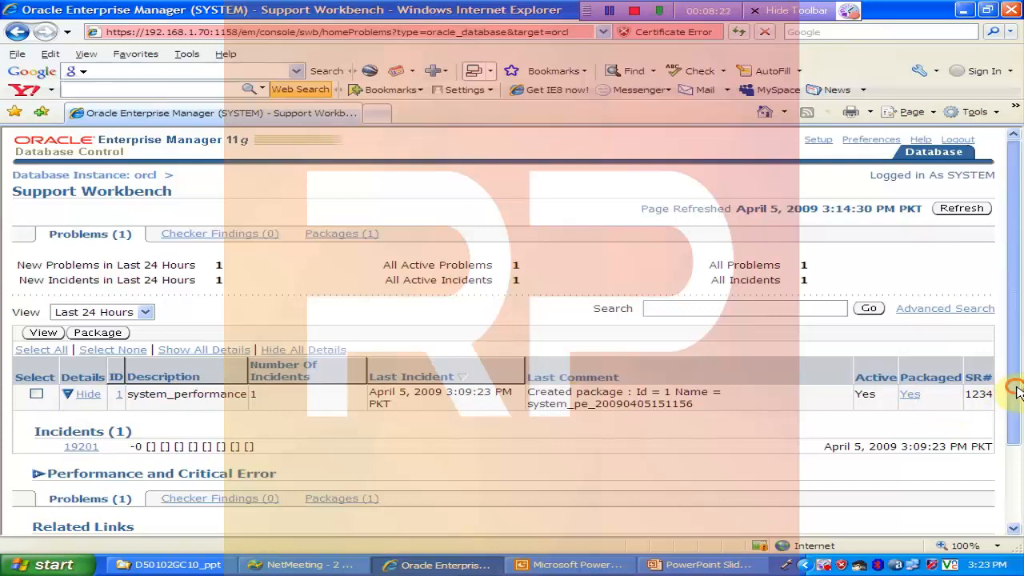
Step: List the Support Workbench packages, review the details of the system_performance package, and return to the problems list
scroll(1014, 394, down, 2)
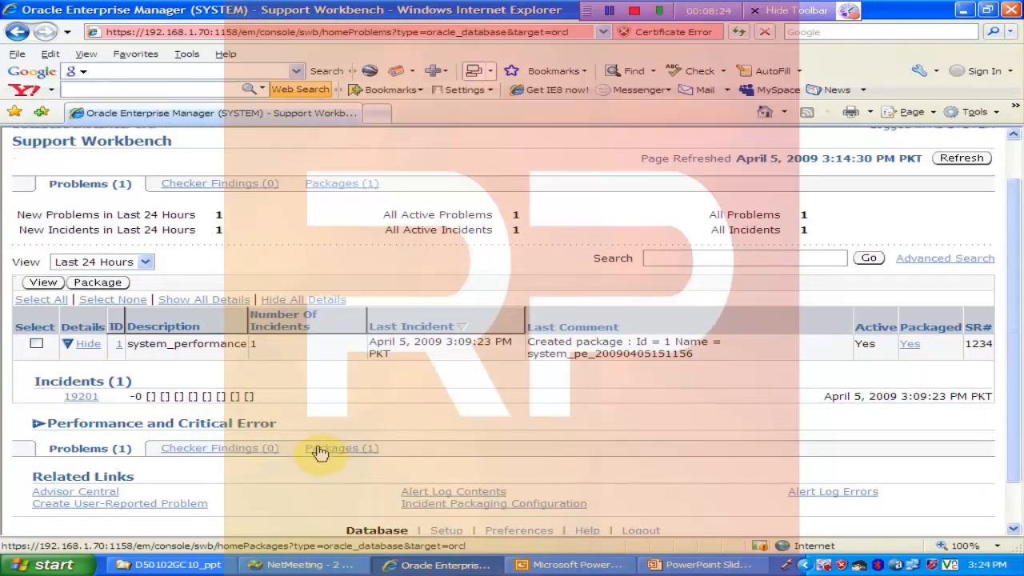
click(320, 453)
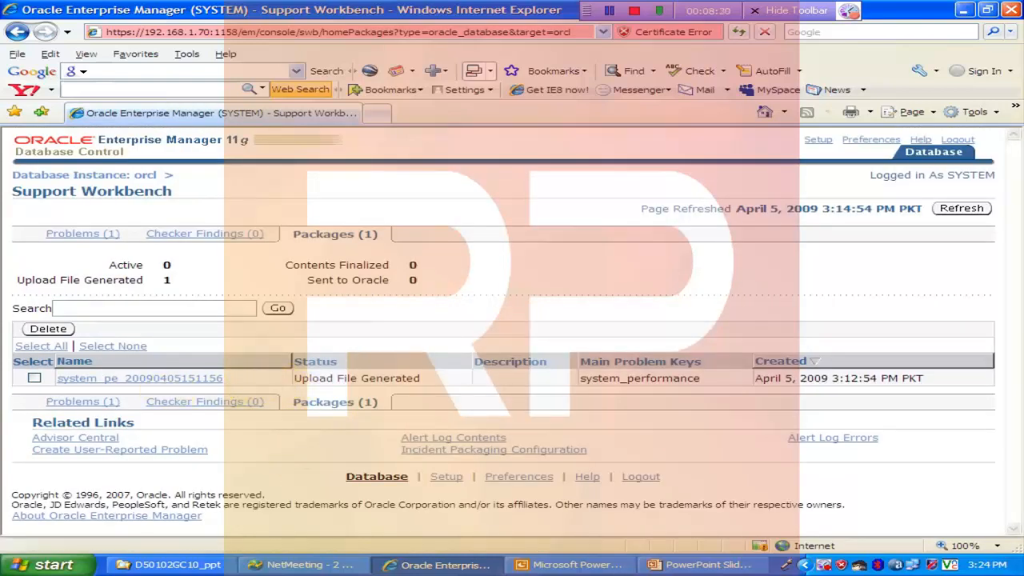
click(132, 379)
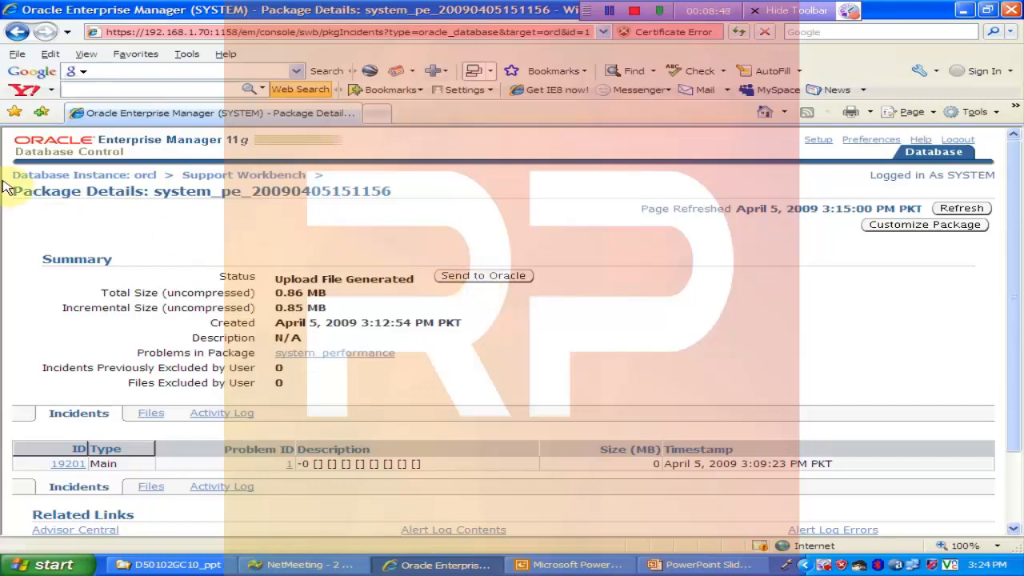
click(200, 175)
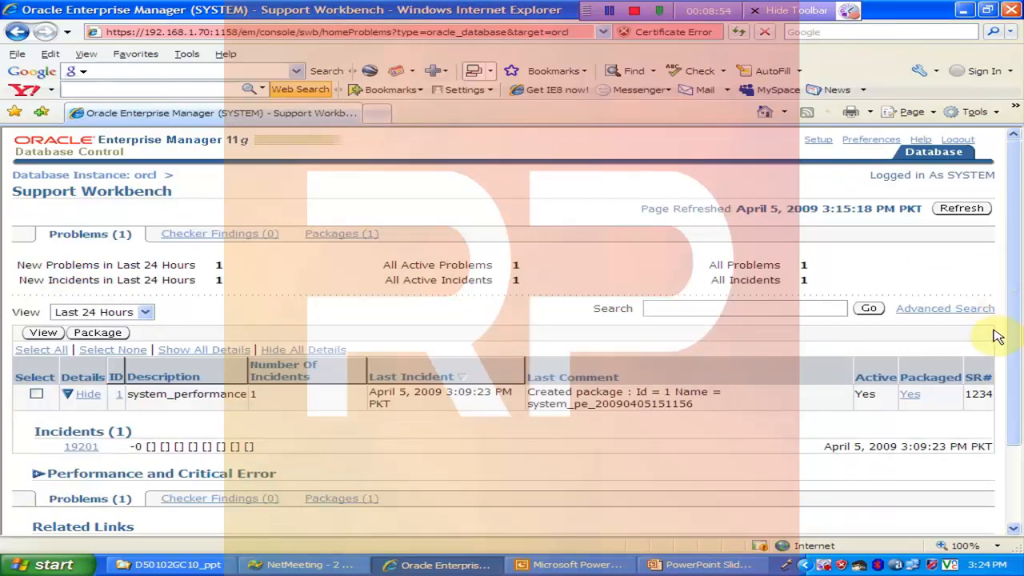
Step: Check the Support Workbench checker findings and return to the problems list
drag(1015, 330, 1017, 350)
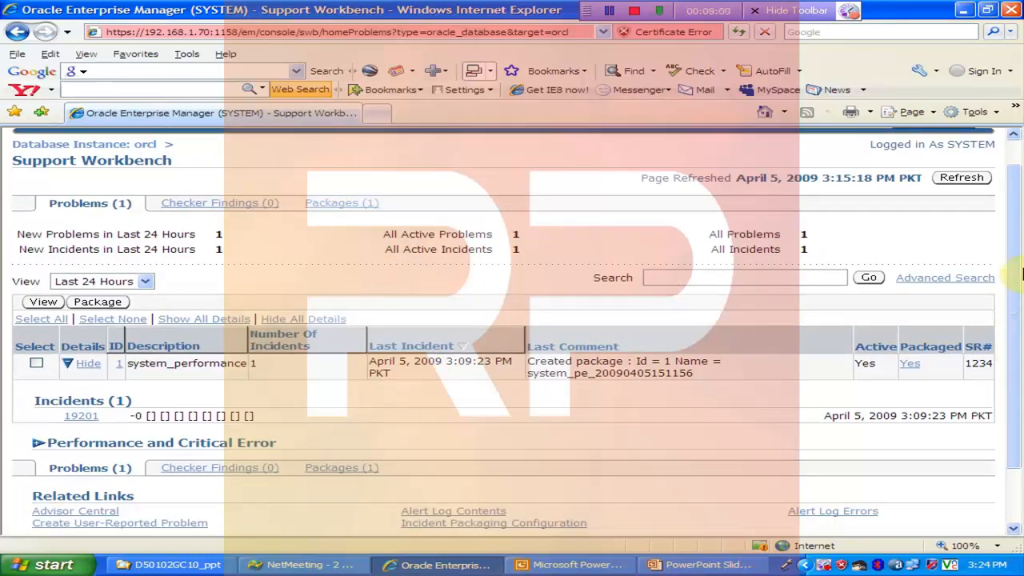
click(230, 204)
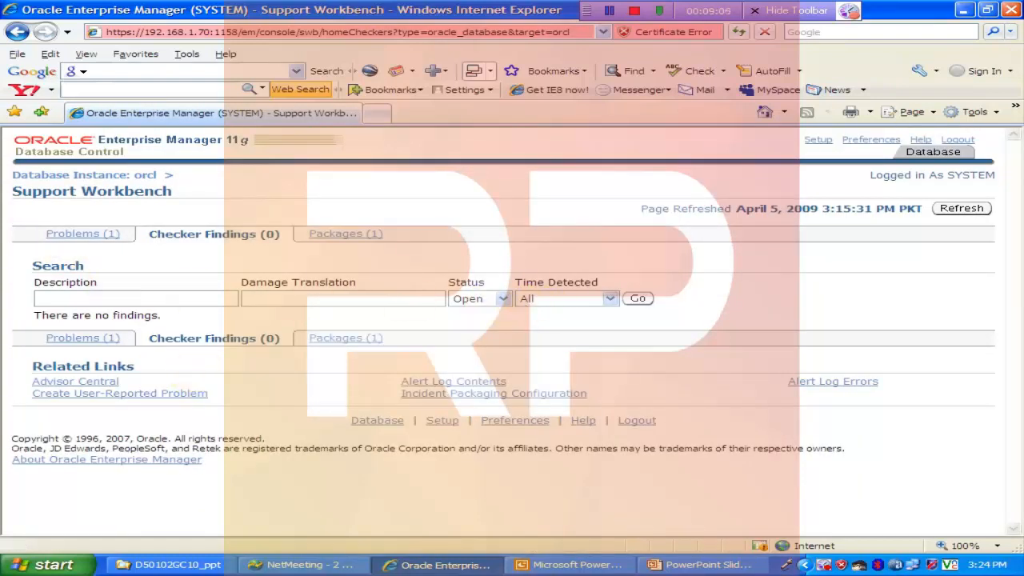
click(76, 232)
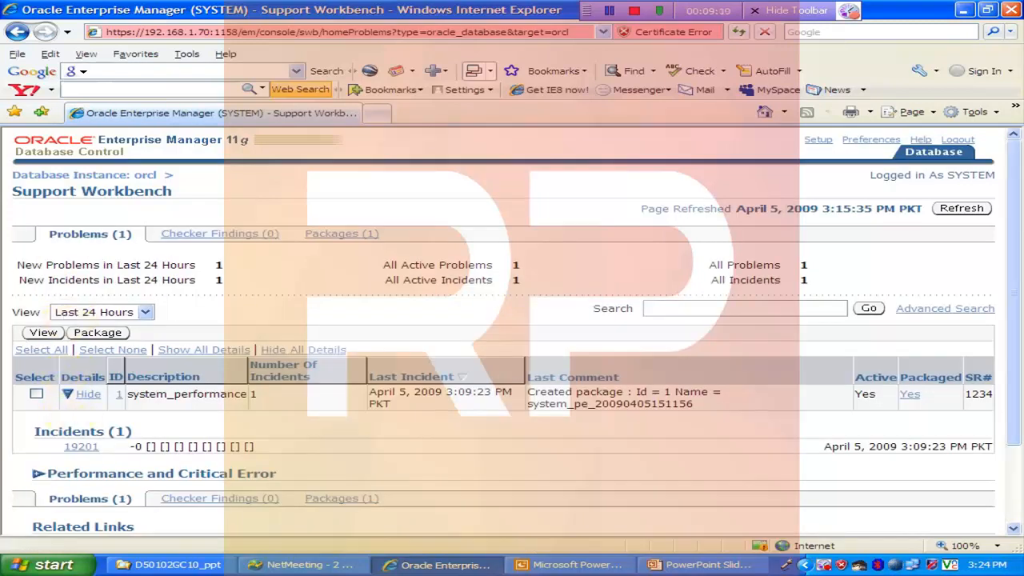
Step: Review the summary and dump files of the incident under system_performance, and return to Support Workbench
drag(1016, 370, 1018, 406)
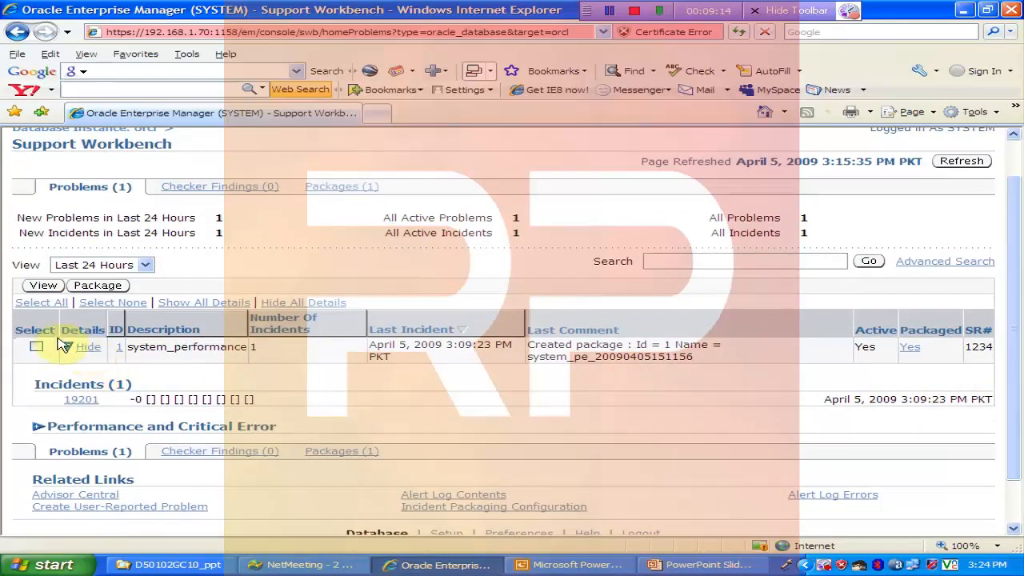
click(79, 400)
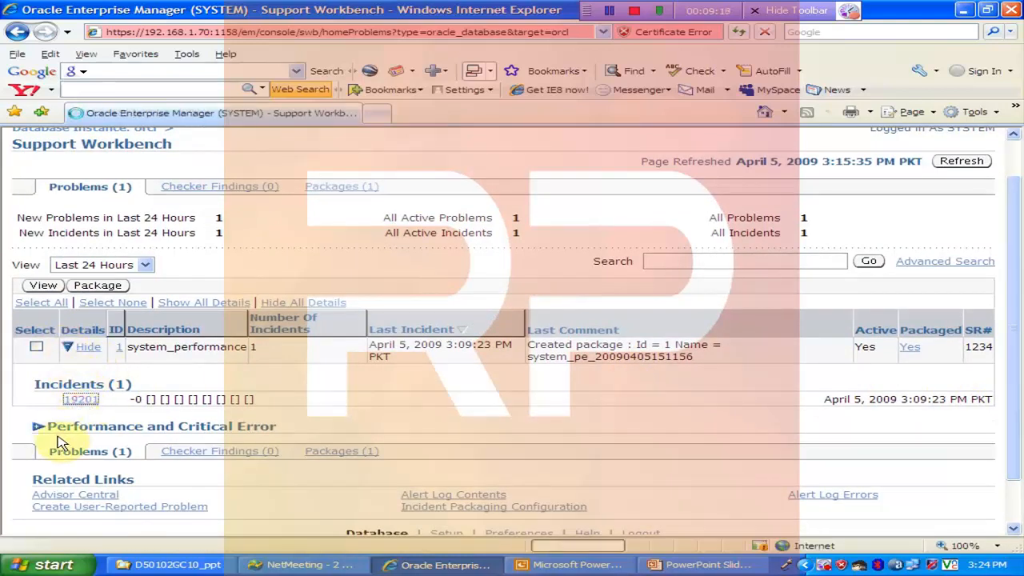
click(1008, 334)
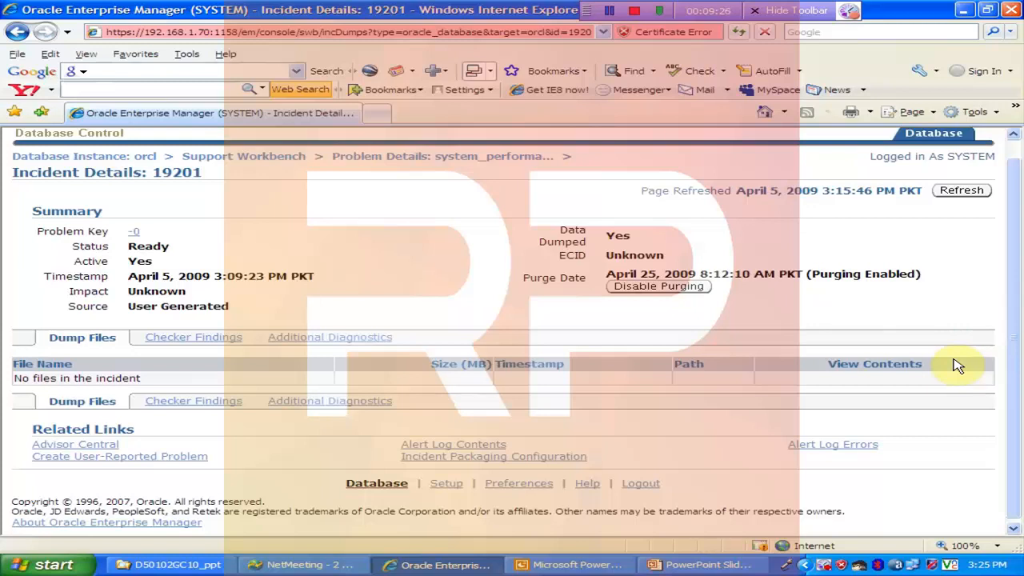
drag(1008, 192, 1006, 171)
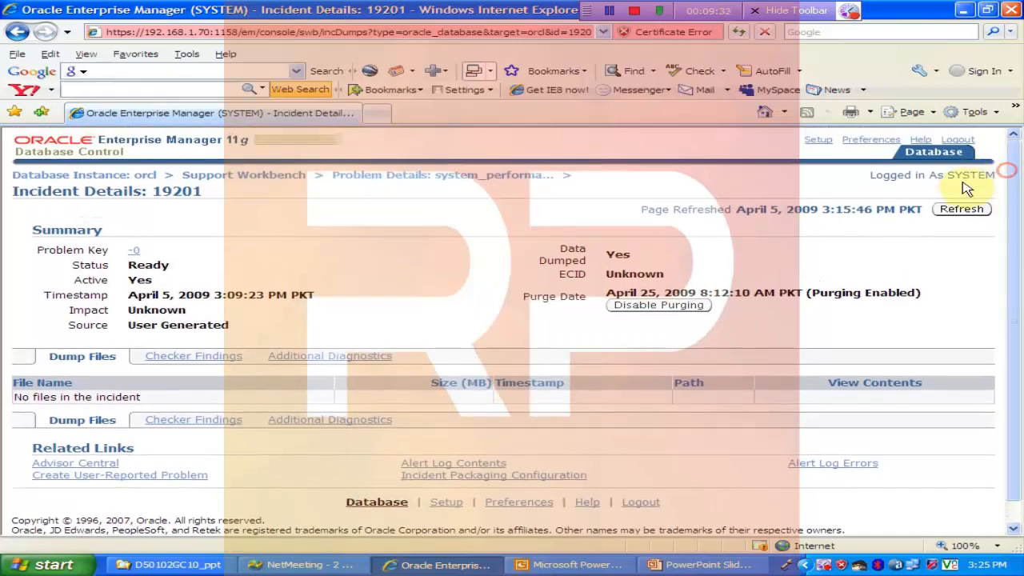
click(248, 175)
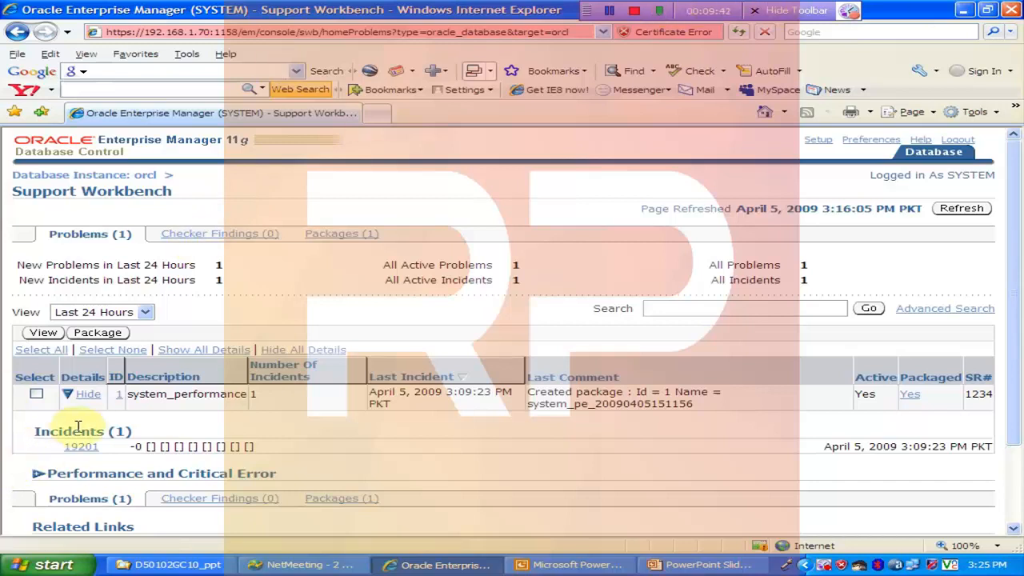
Step: Expand the Performance and Critical Error section to examine its active sessions chart, and try to collapse the system_performance details
click(36, 478)
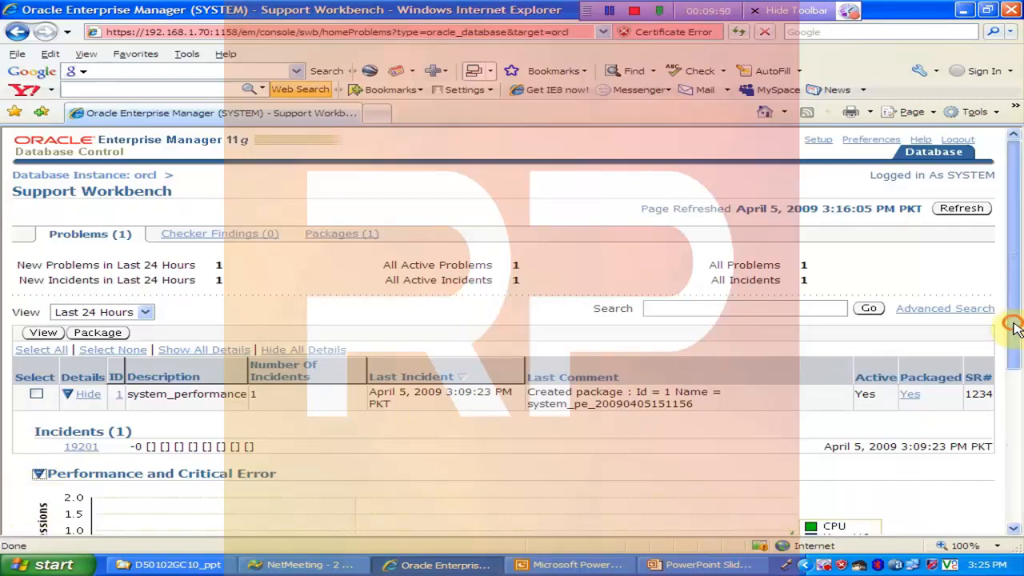
drag(1020, 320, 1020, 365)
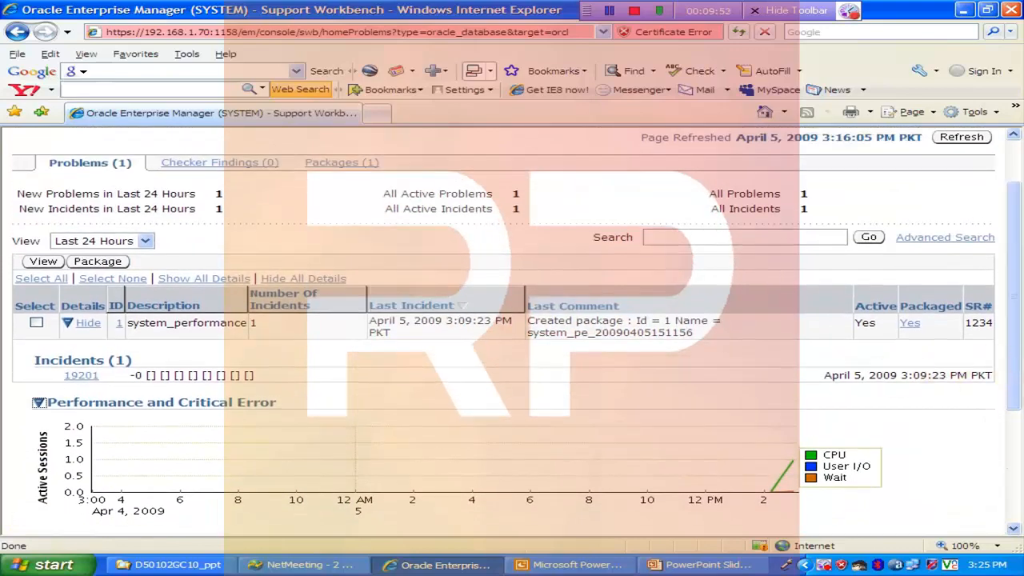
click(74, 326)
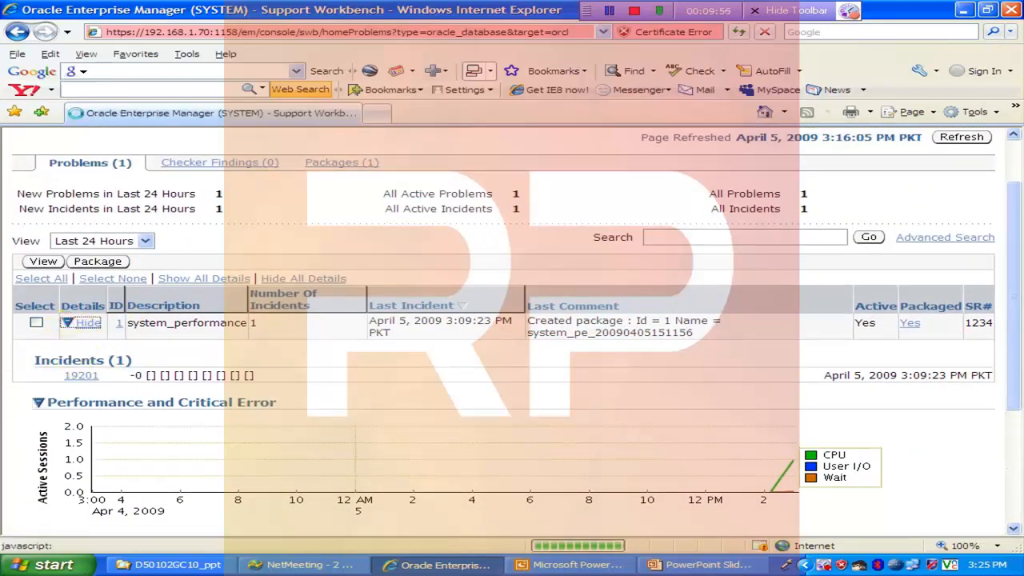
click(91, 396)
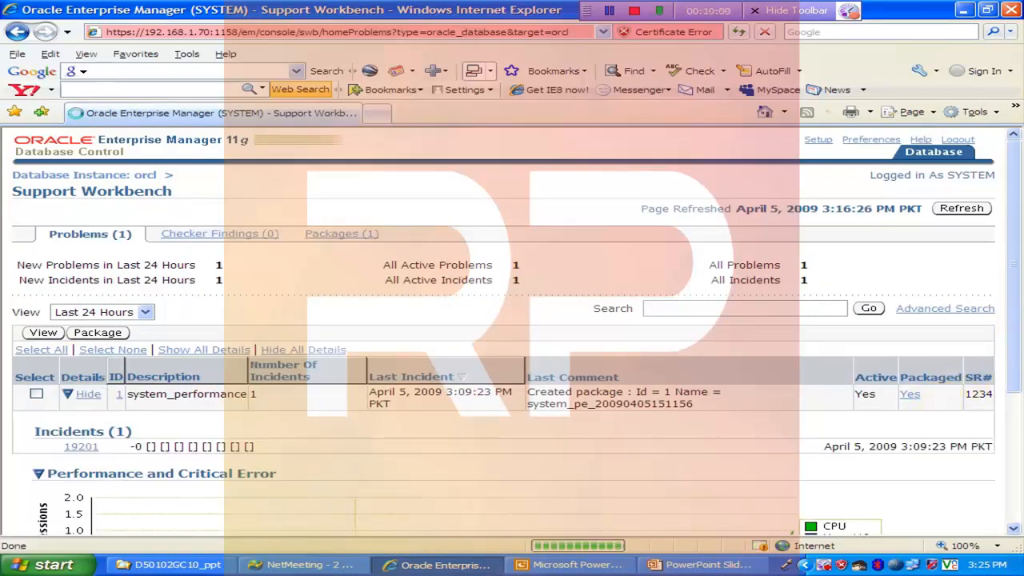
Step: Open the packages linked to the system_performance problem, select the listed package, and view its details
click(910, 395)
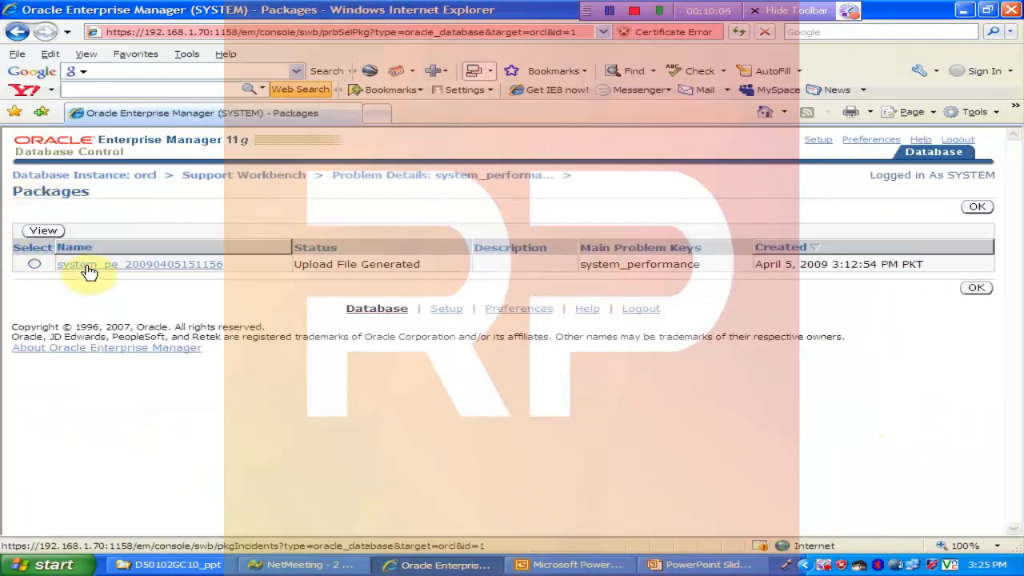
click(43, 230)
click(520, 328)
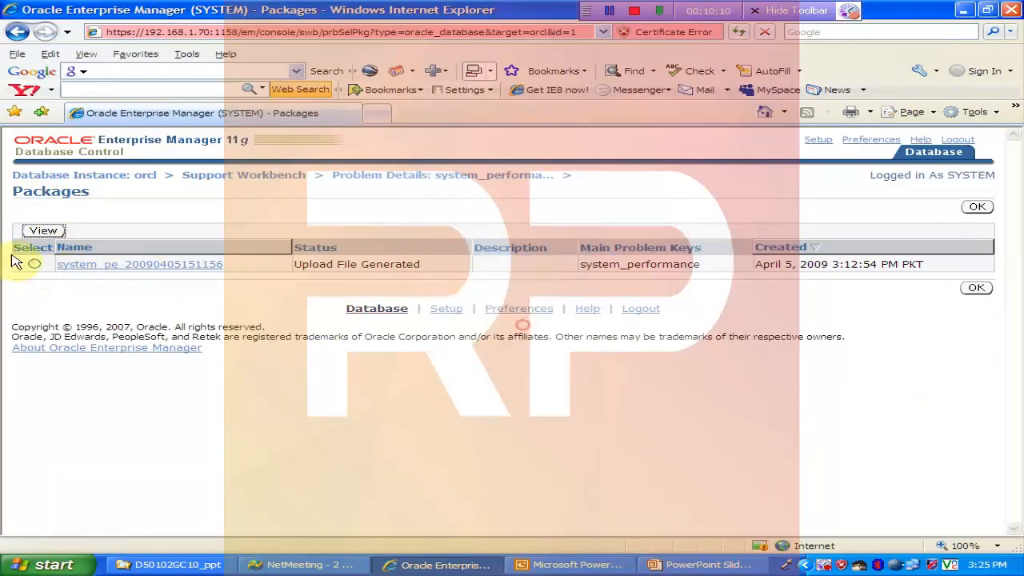
click(35, 265)
click(43, 230)
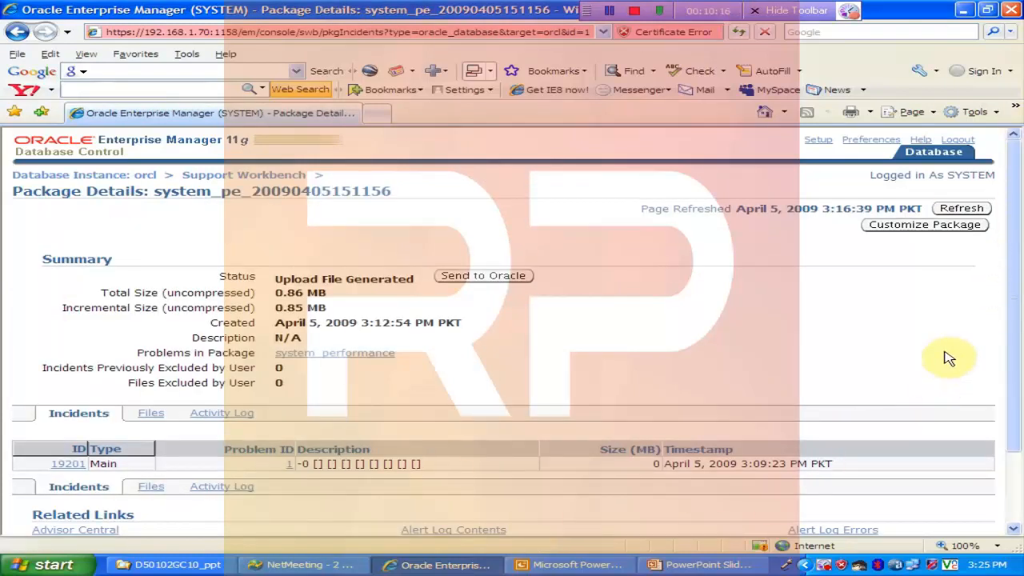
Step: Review the package's full list of files and its activity log, and return to Support Workbench
drag(1014, 357, 1009, 393)
click(151, 438)
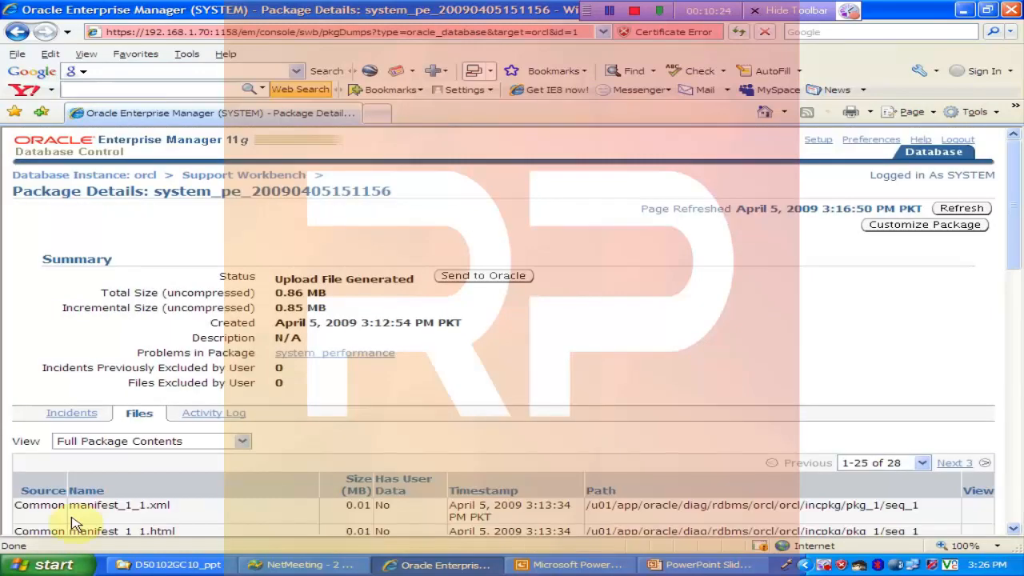
drag(1012, 266, 1017, 352)
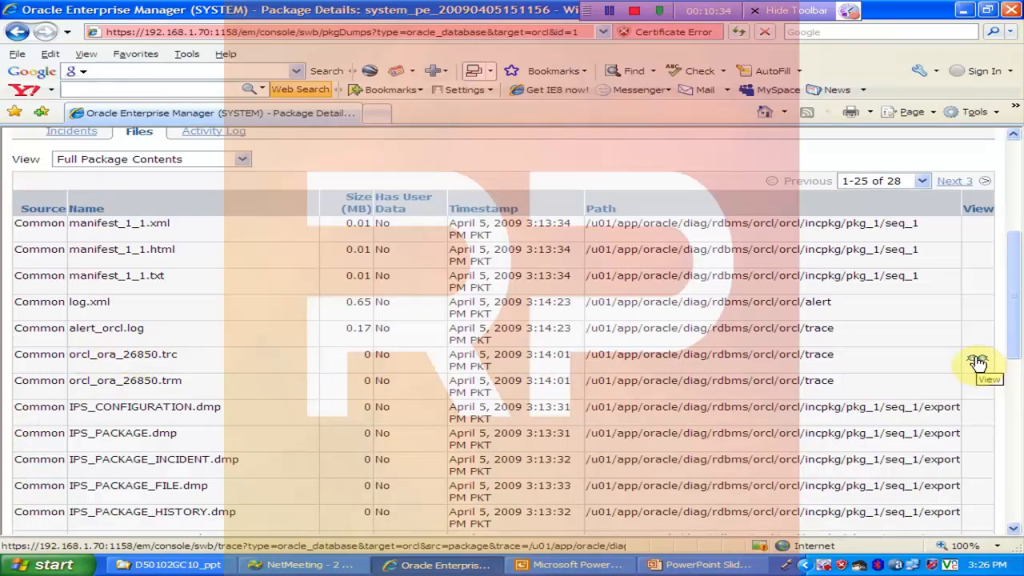
drag(1012, 338, 1016, 275)
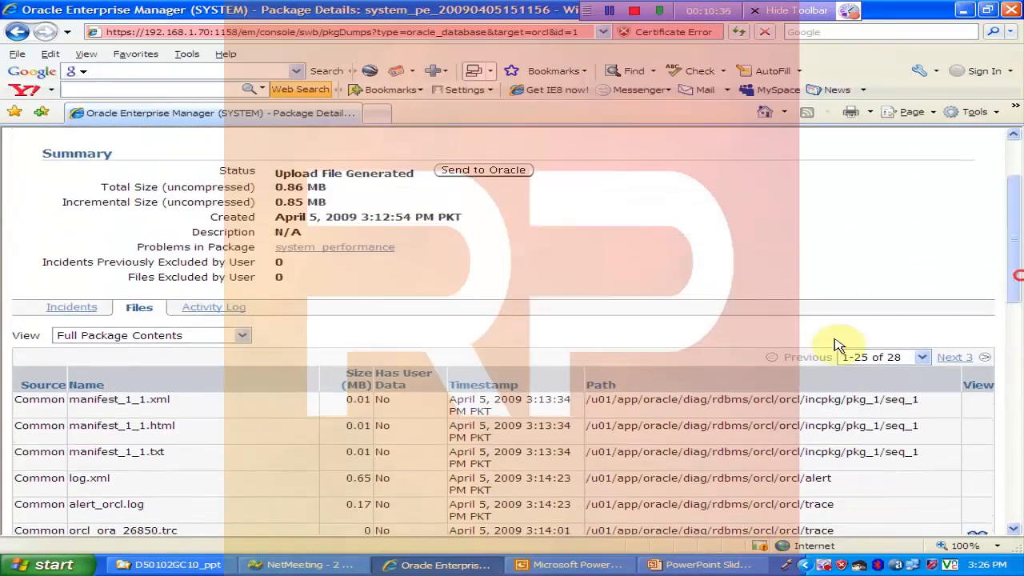
click(212, 308)
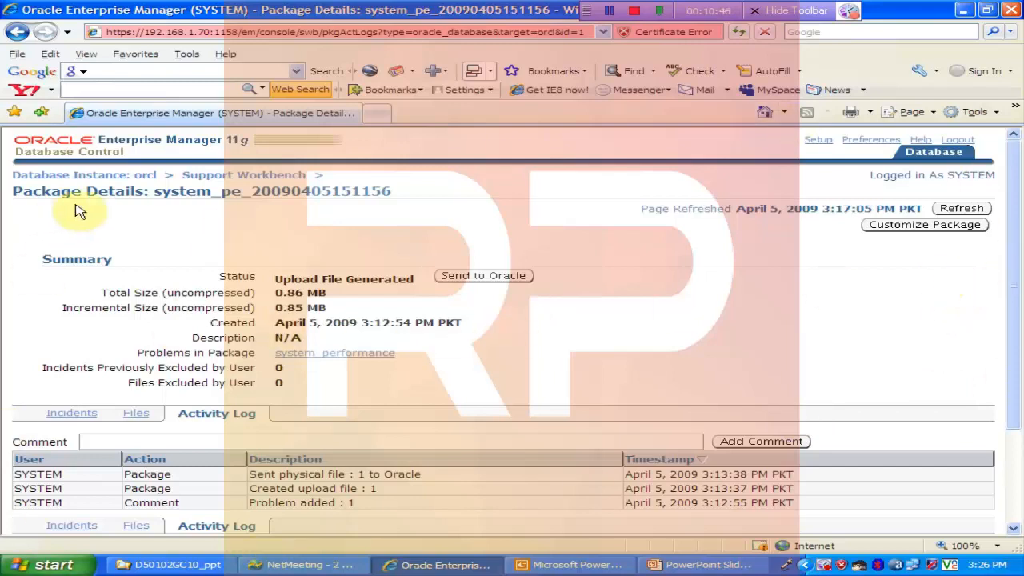
click(185, 181)
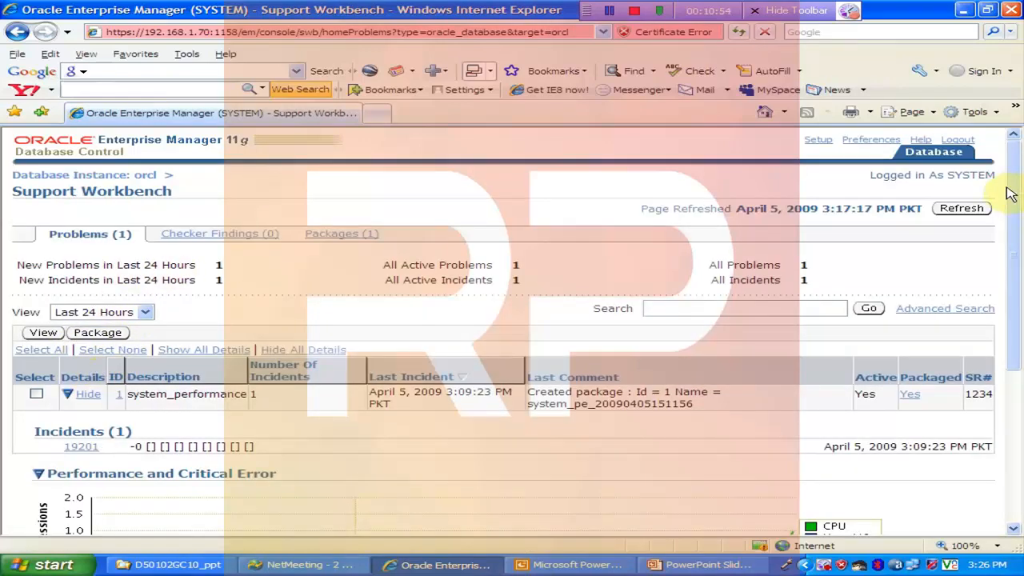
Step: Create a user-reported problem with the Resource Usage issue type and continue with its creation
drag(1010, 195, 1007, 336)
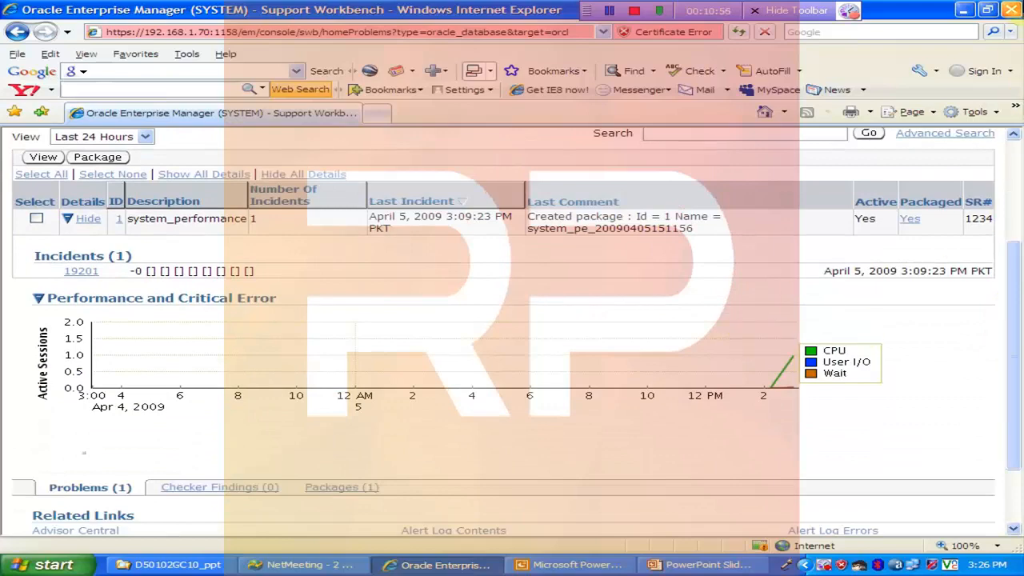
drag(1017, 399, 1013, 491)
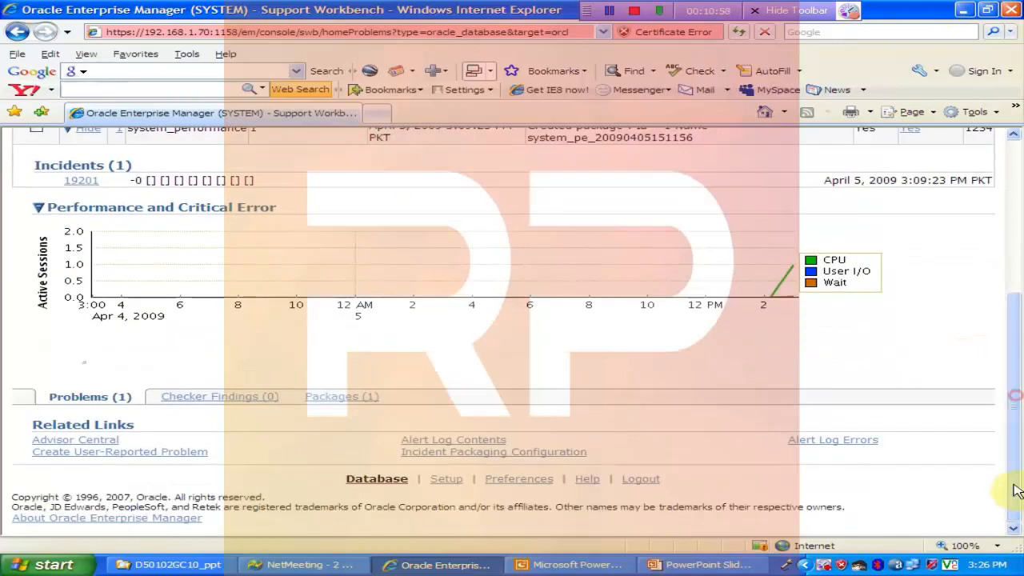
click(132, 456)
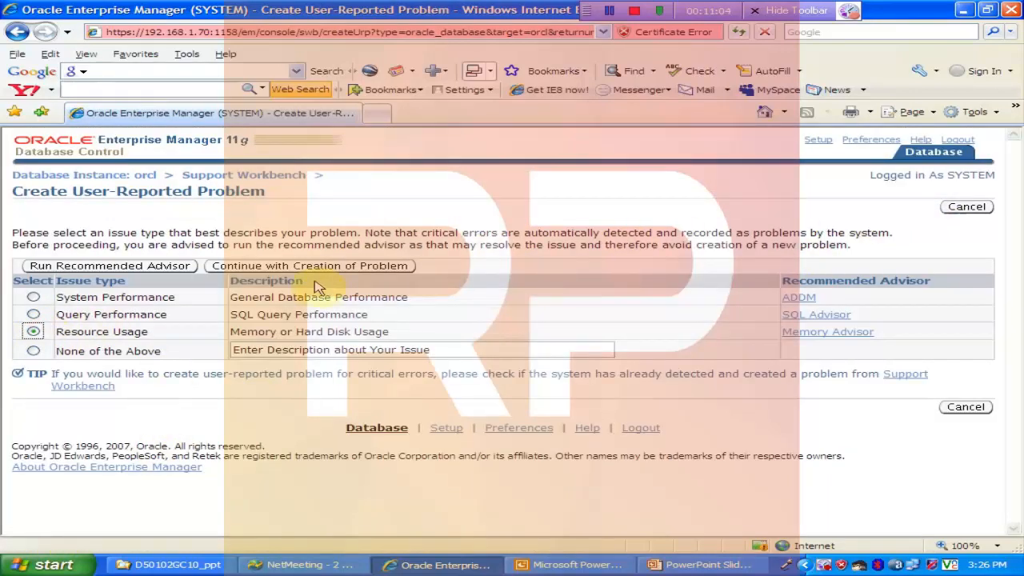
click(338, 265)
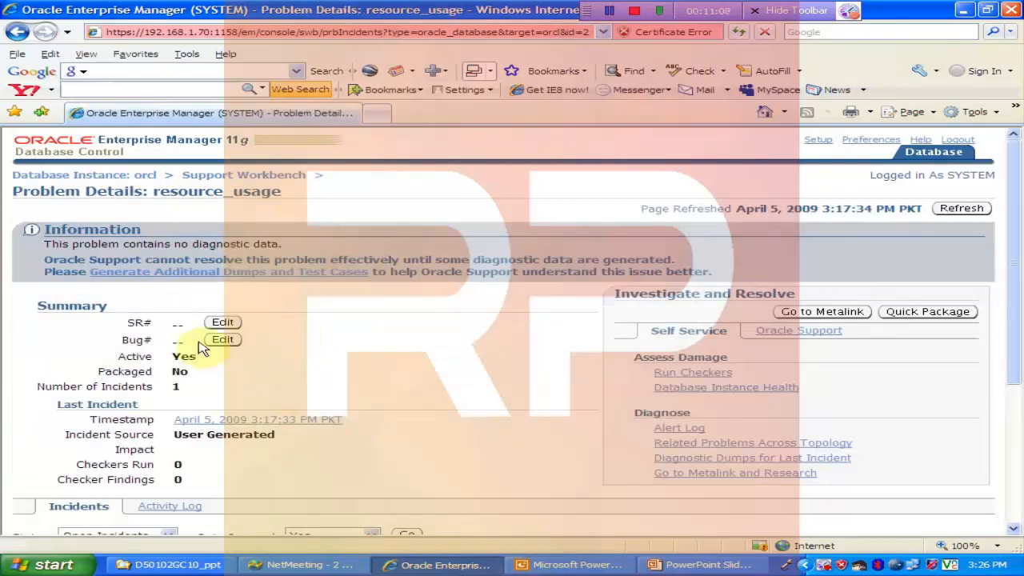
Step: Try to edit the resource_usage problem's service request number and temporarily allow scripted windows for the website
click(222, 321)
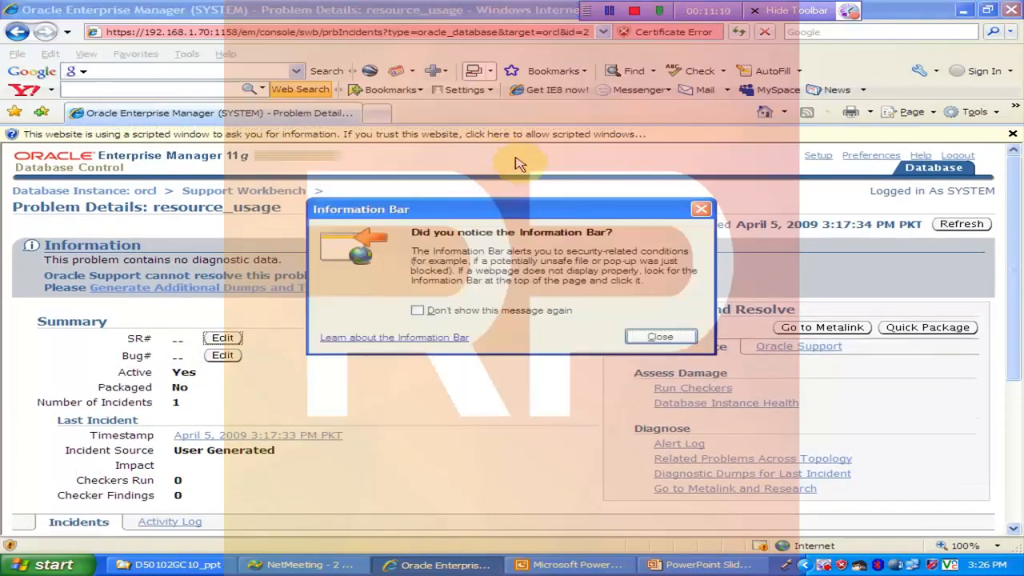
click(651, 336)
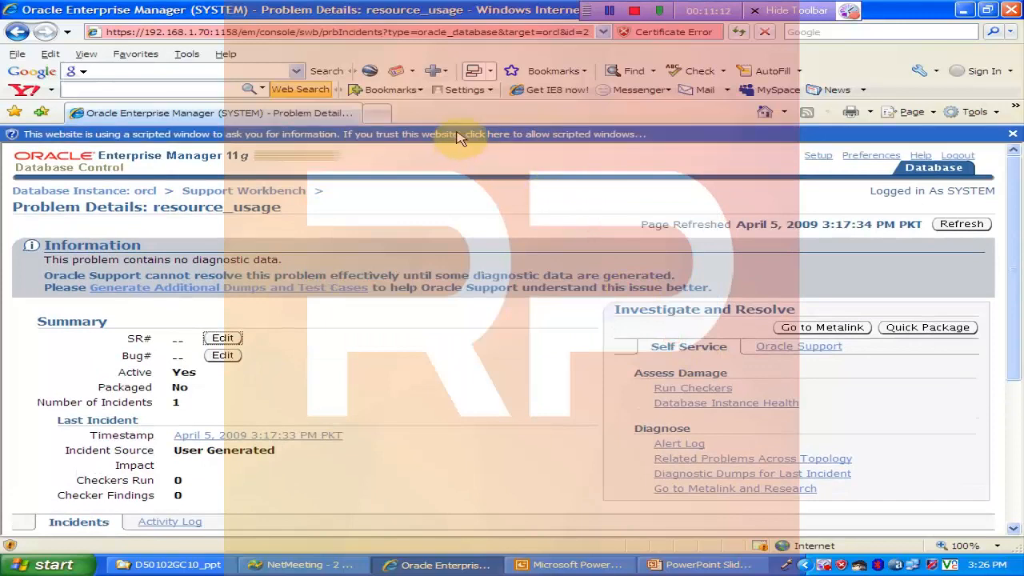
click(468, 140)
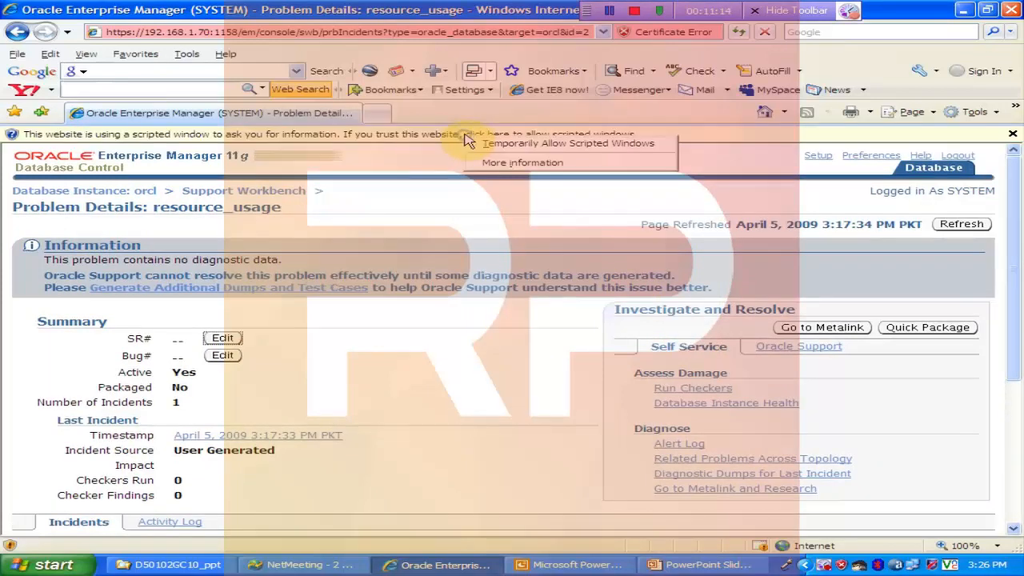
click(472, 143)
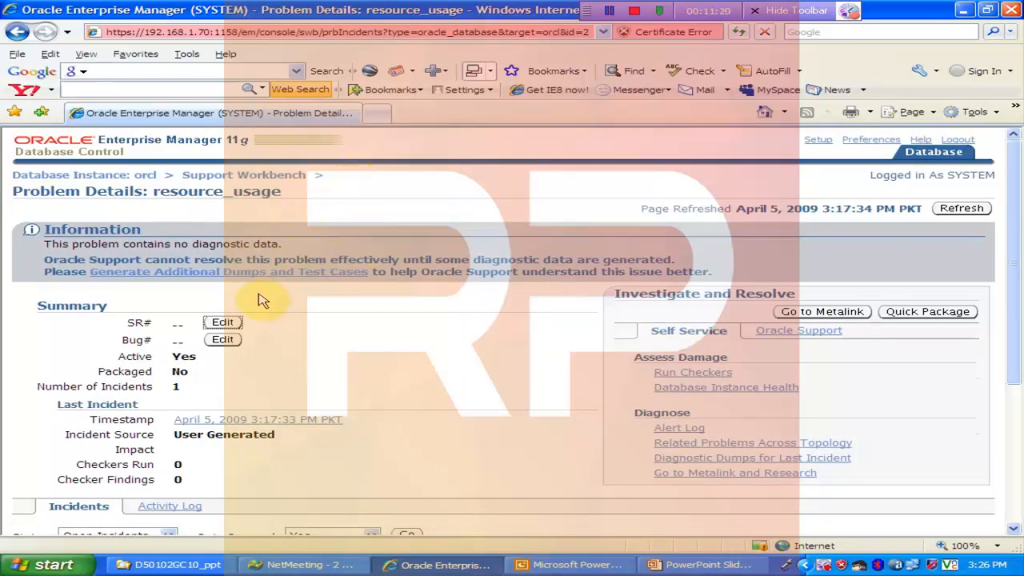
Step: Set the service request number of the resource_usage problem to 786 and go to Metalink
click(222, 323)
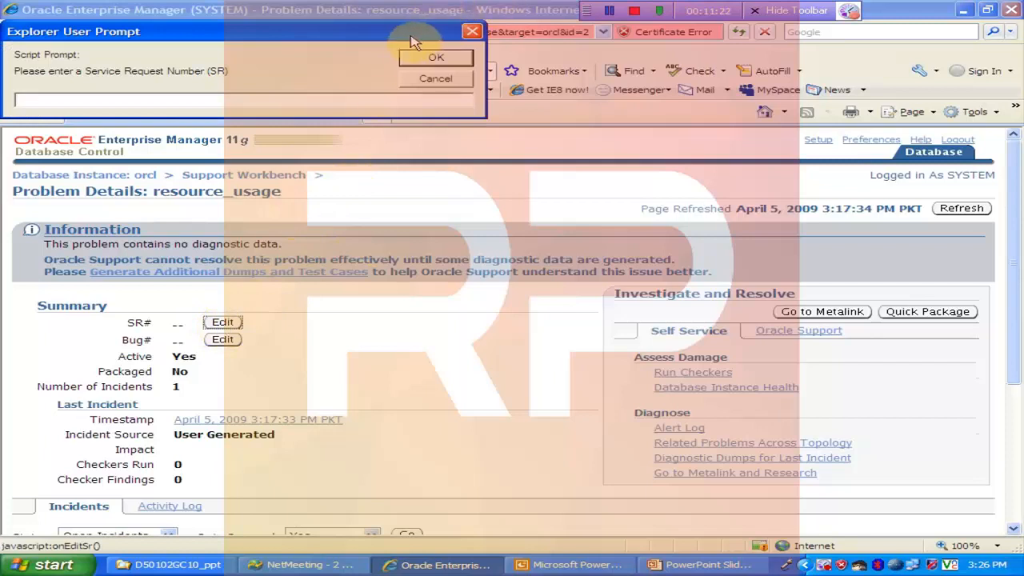
text(123)
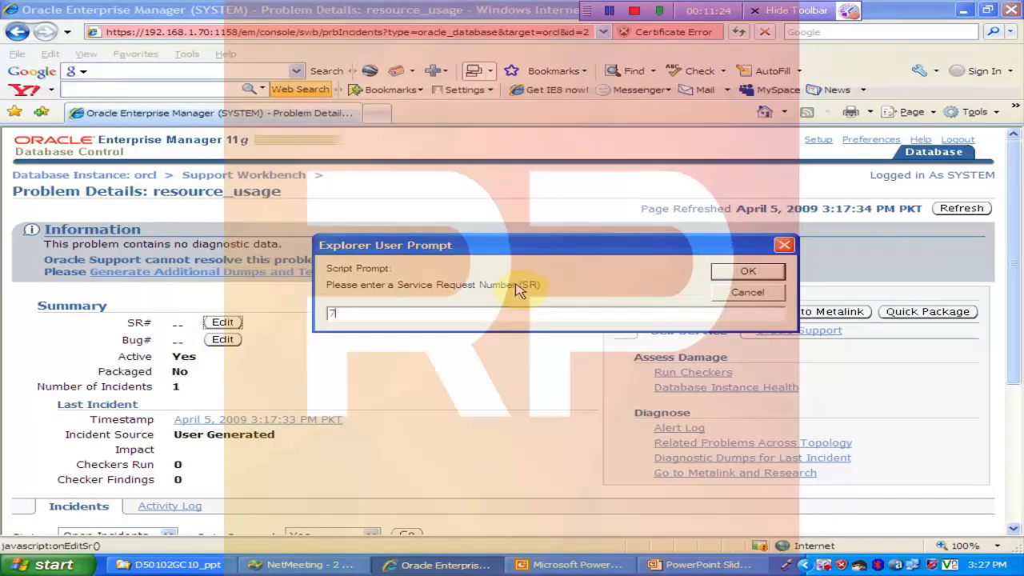
click(766, 272)
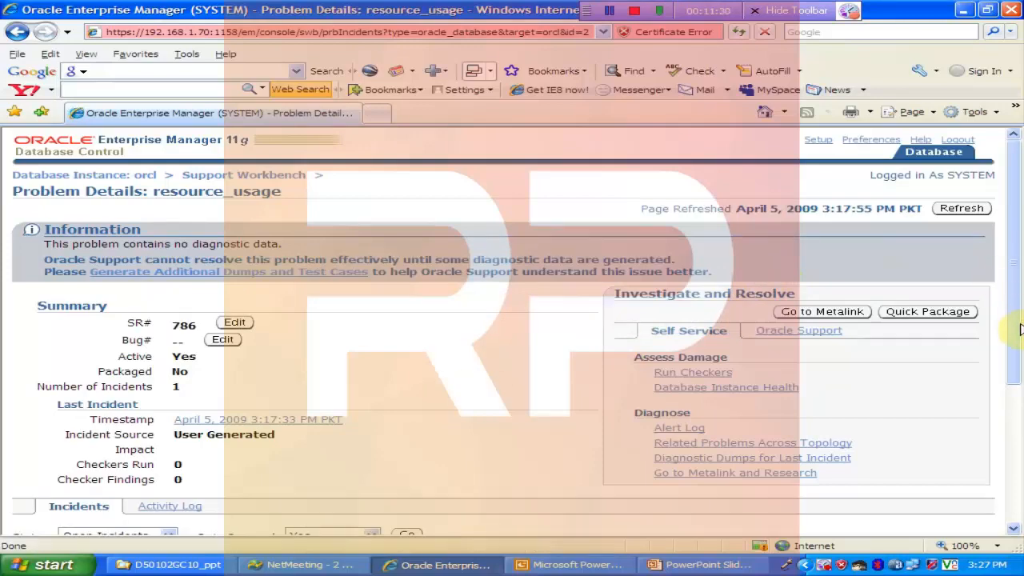
drag(1015, 325, 1016, 373)
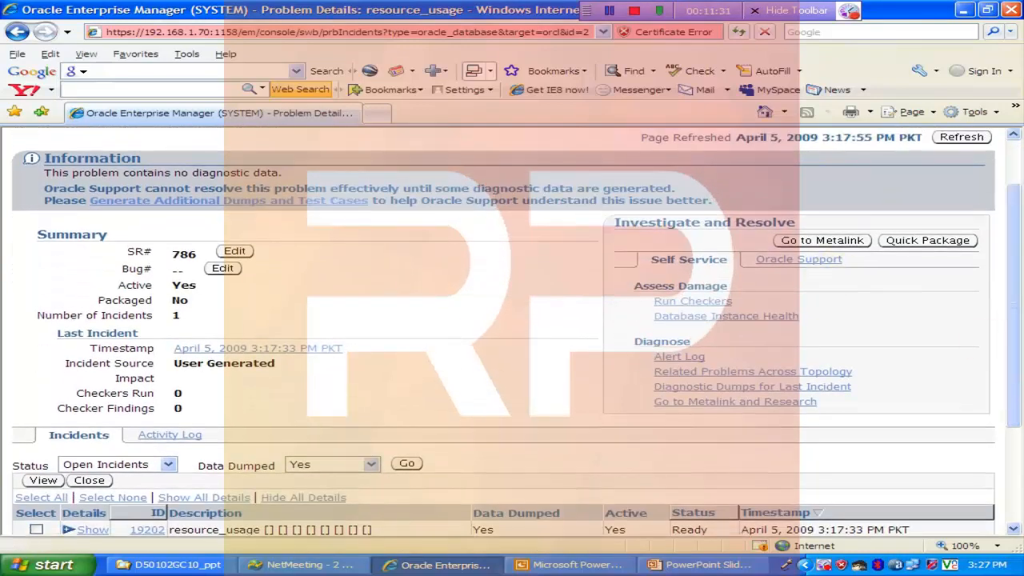
click(839, 248)
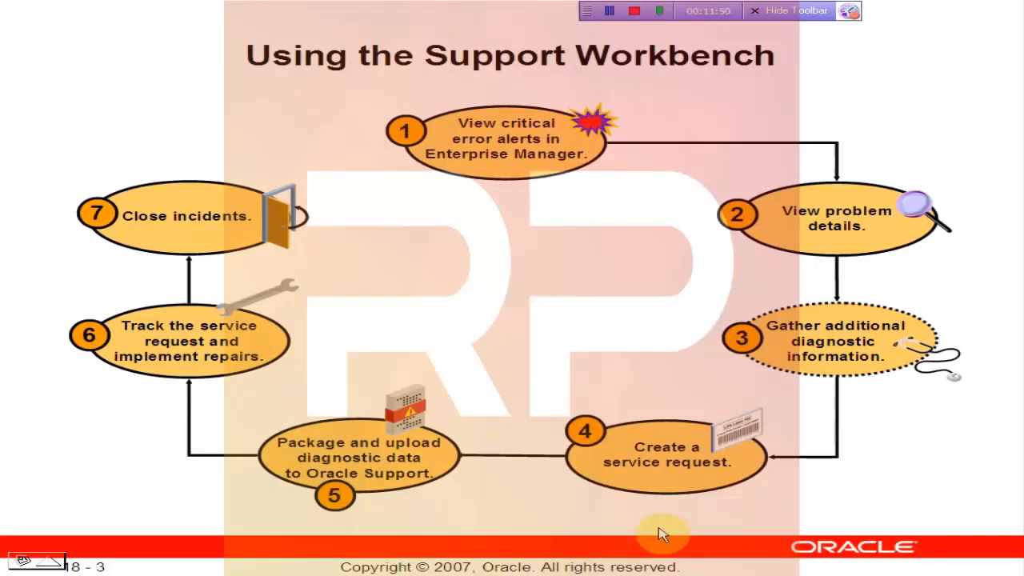
click(660, 534)
click(661, 534)
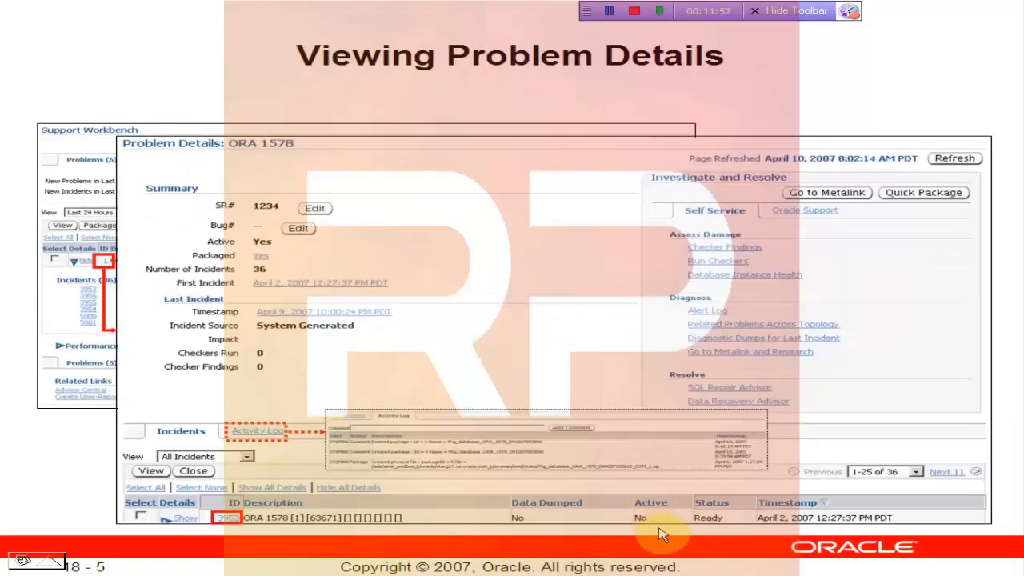
click(661, 534)
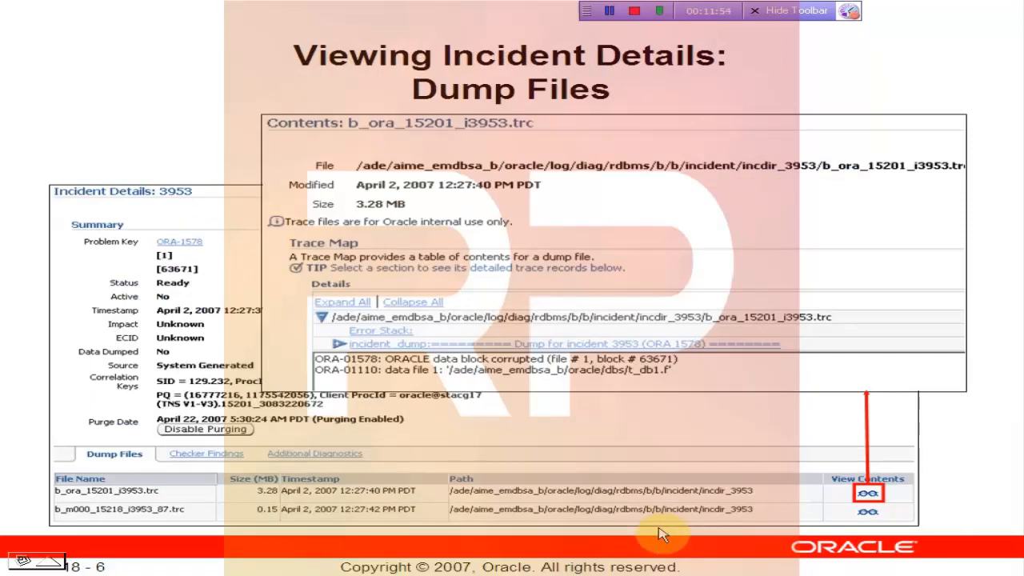
click(660, 534)
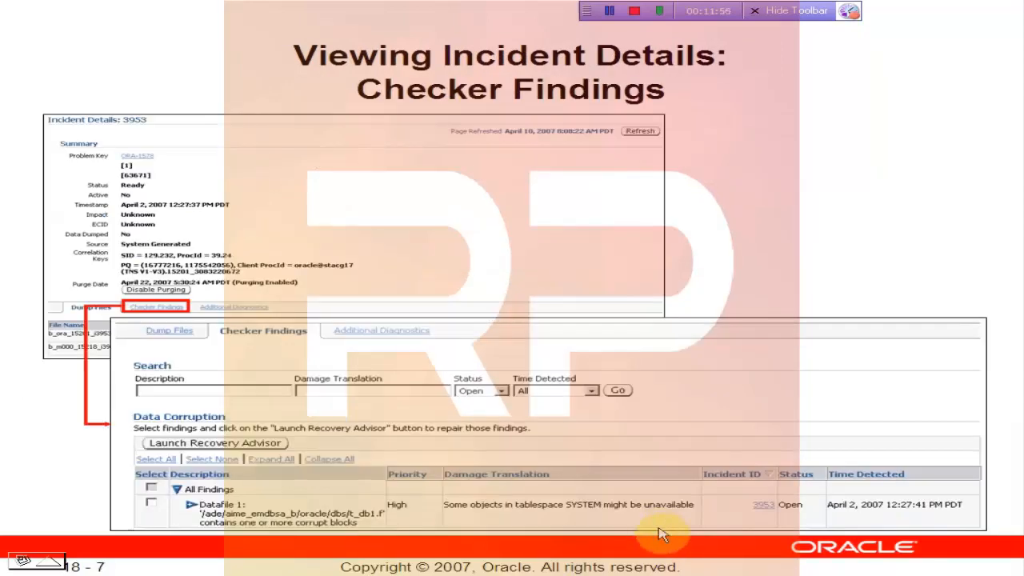
click(660, 535)
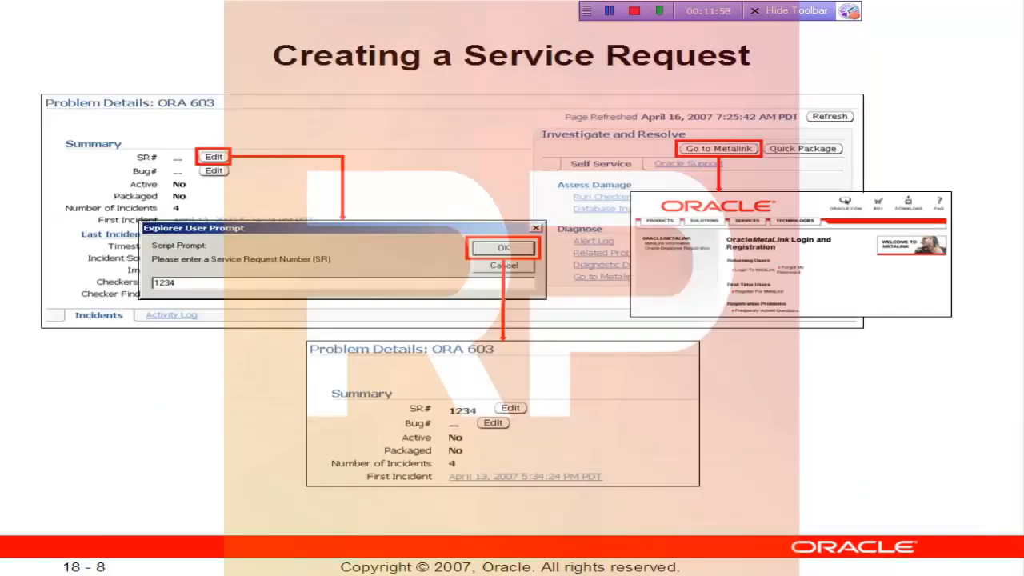
key(Right)
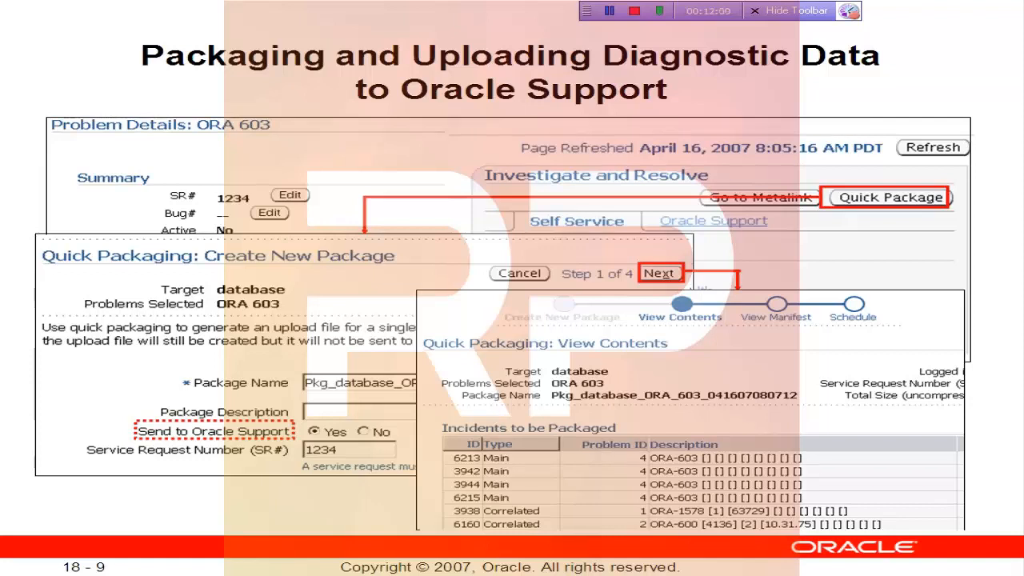
key(Right)
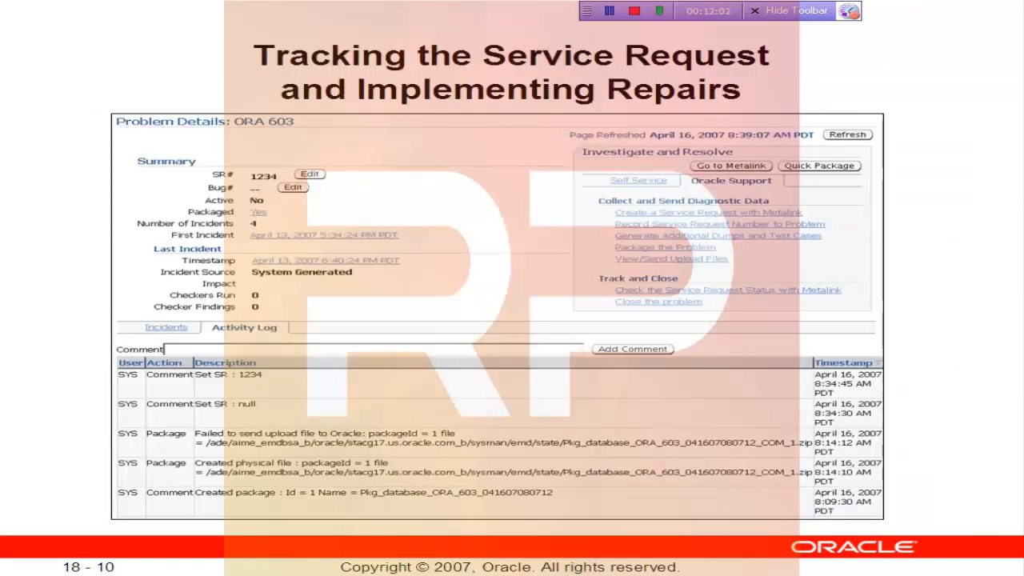
key(Right)
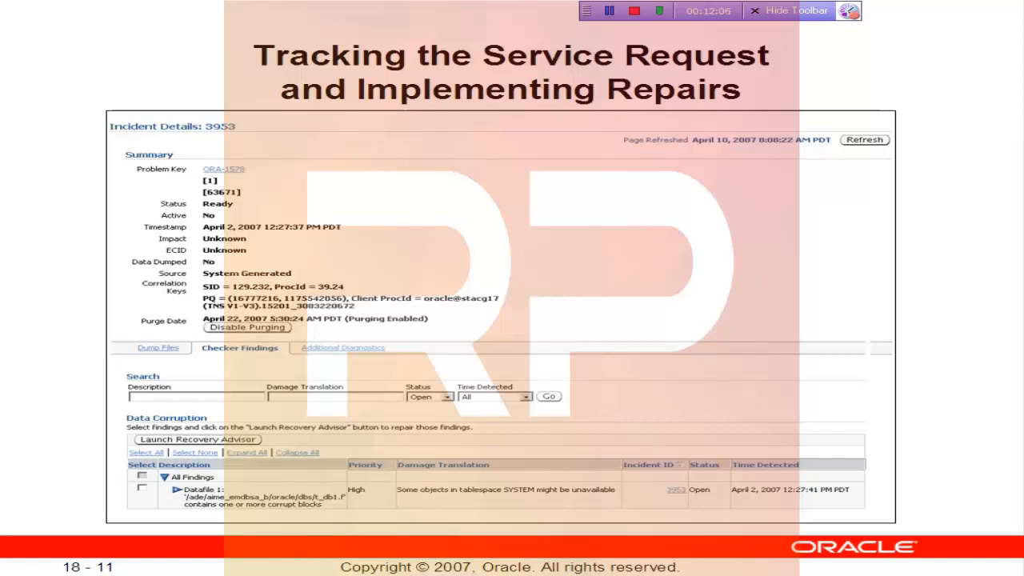
key(Right)
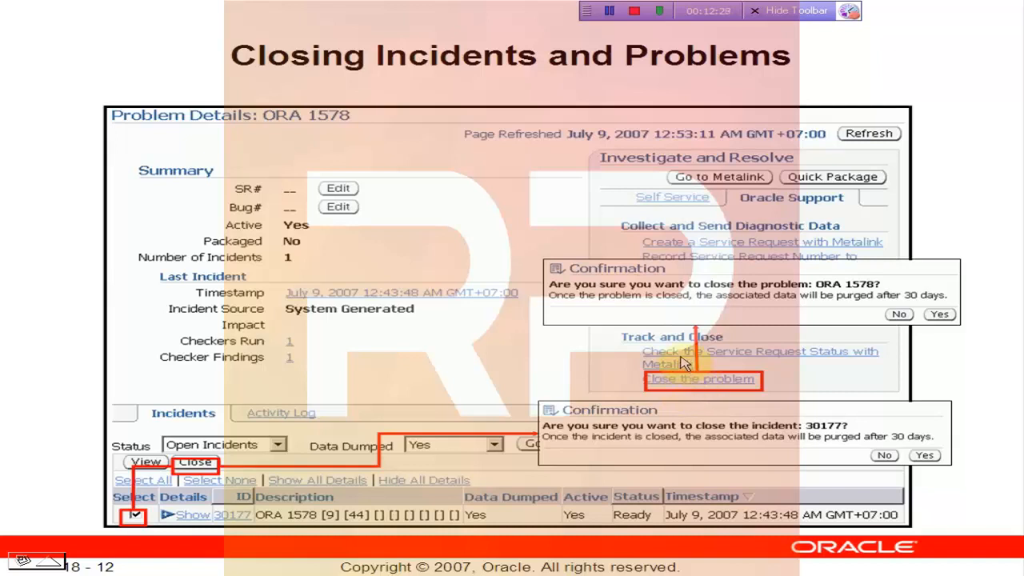
click(676, 413)
click(677, 419)
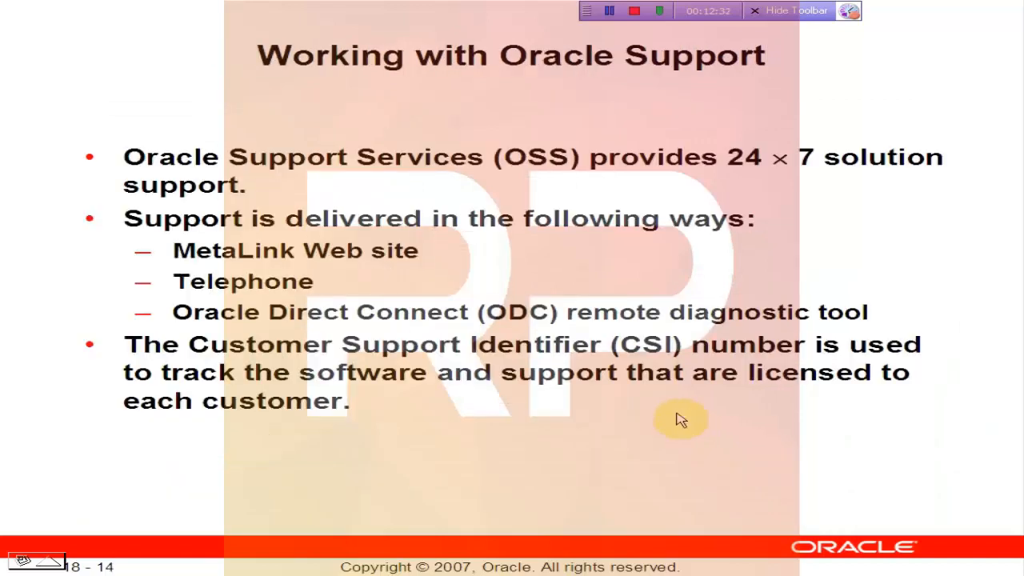